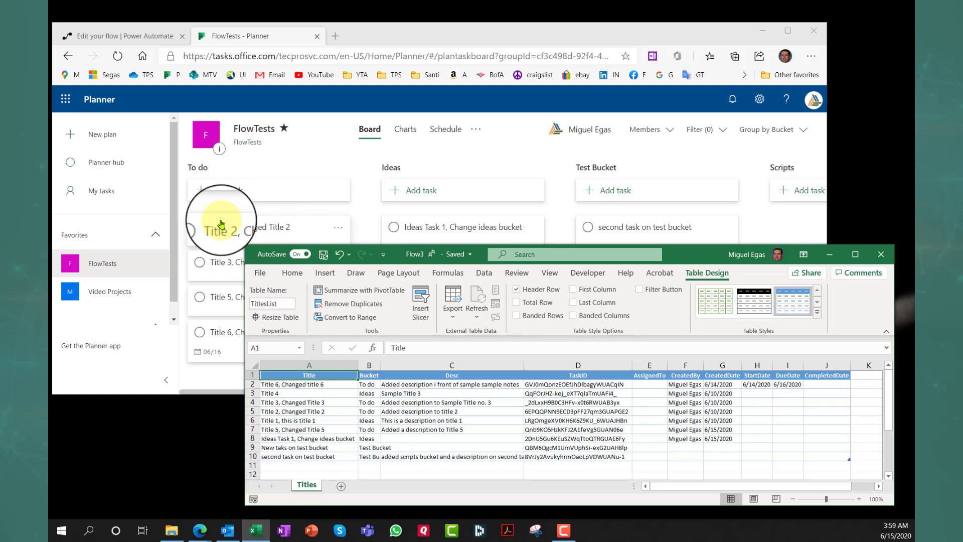
# - Review the column headers of the TitlesList table in the Flow3 workbook, from Title through CompletedDate
pyautogui.click(365, 375)
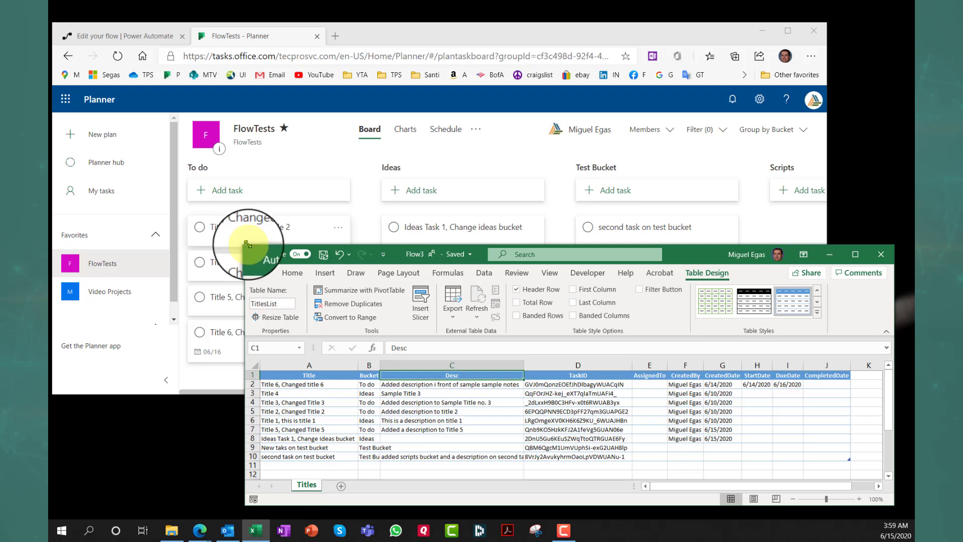
pyautogui.click(555, 375)
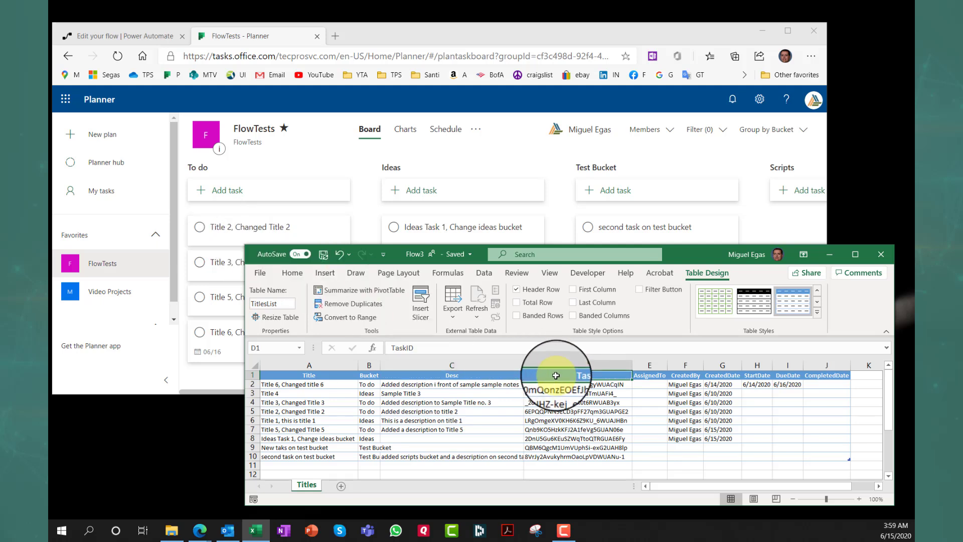
pyautogui.click(648, 376)
pyautogui.click(685, 376)
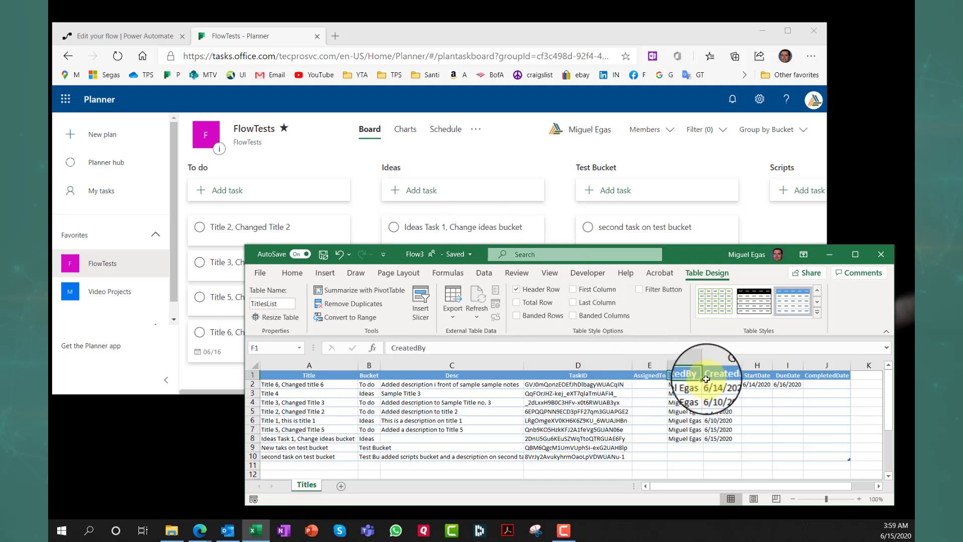
pyautogui.click(721, 376)
pyautogui.click(754, 378)
pyautogui.click(789, 377)
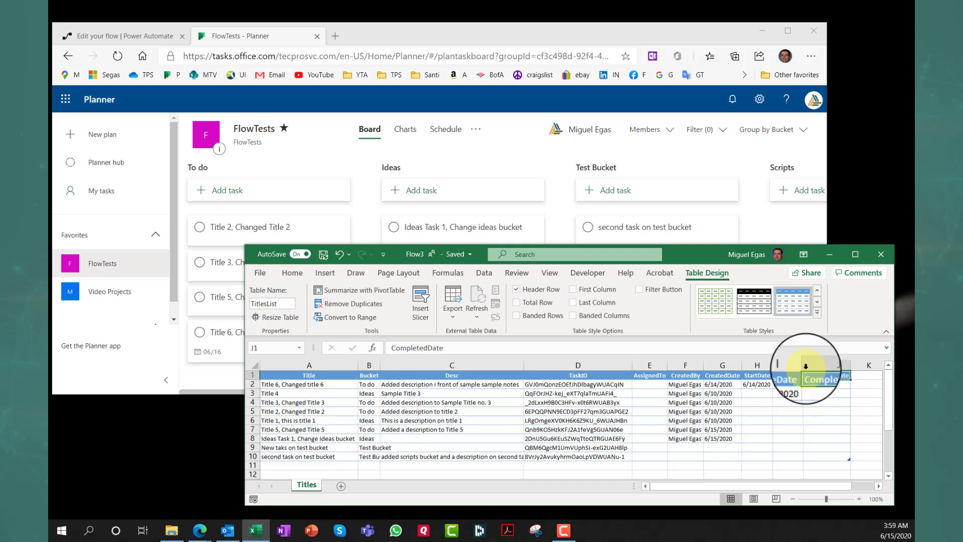
# - Look through the FlowTests plan's extra options in Planner and highlight the header and upper rows of the TitlesList table in Excel
pyautogui.click(477, 133)
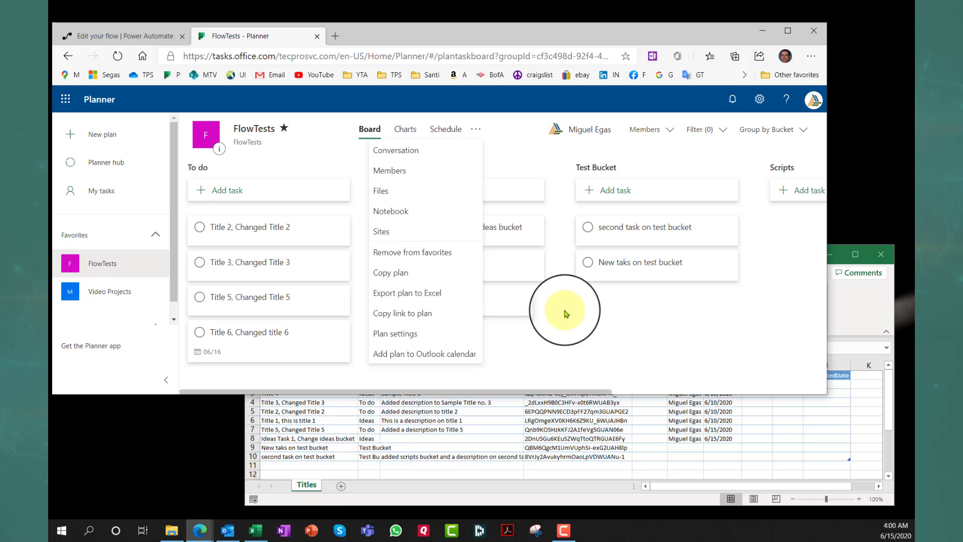
pyautogui.click(566, 314)
pyautogui.click(861, 318)
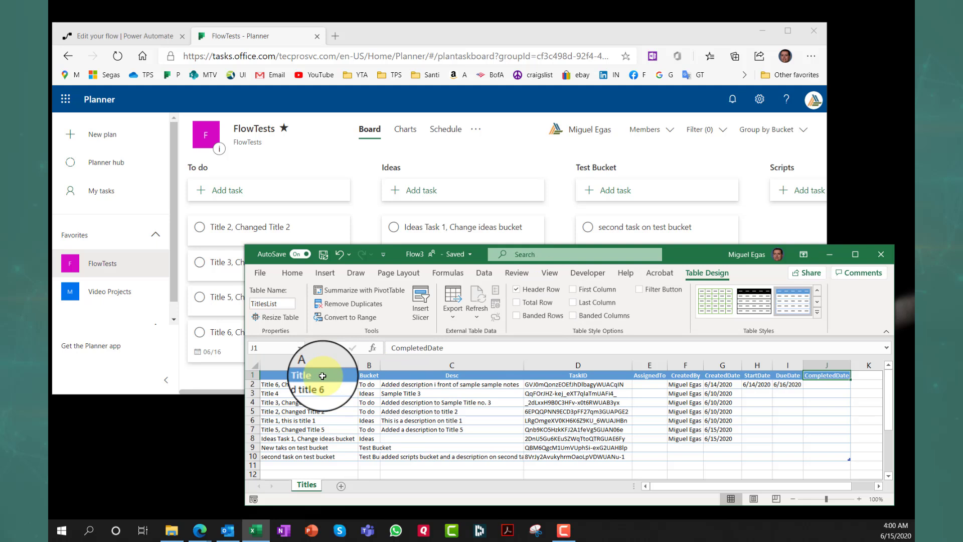
pyautogui.moveTo(322, 376); pyautogui.dragTo(818, 420)
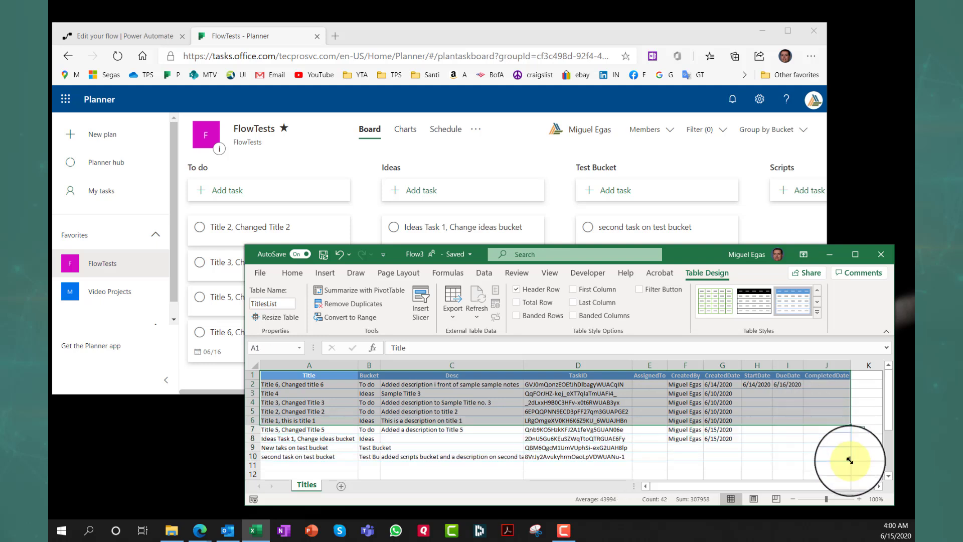
pyautogui.click(795, 456)
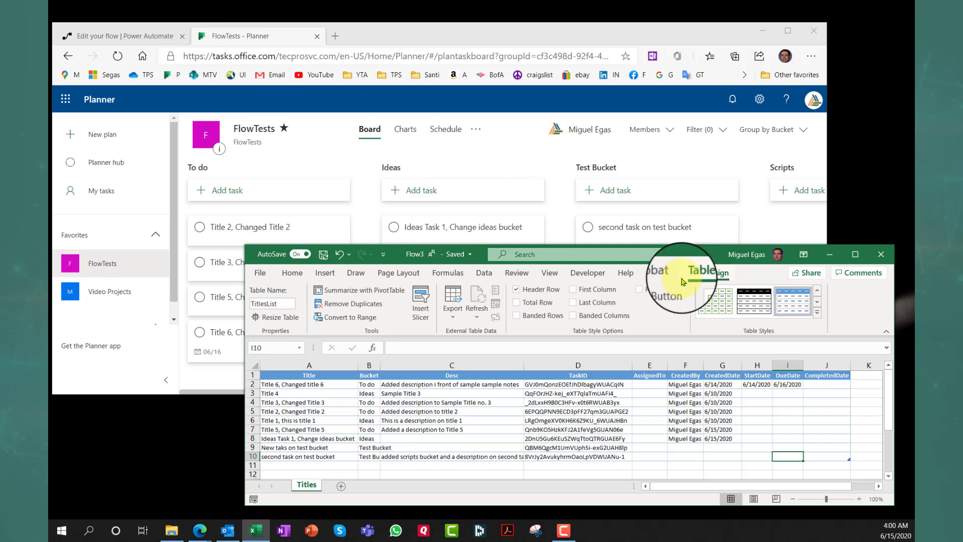
# - Check the FlowTests plan's extra options in Planner again and compare its board with the Excel task table
pyautogui.click(485, 154)
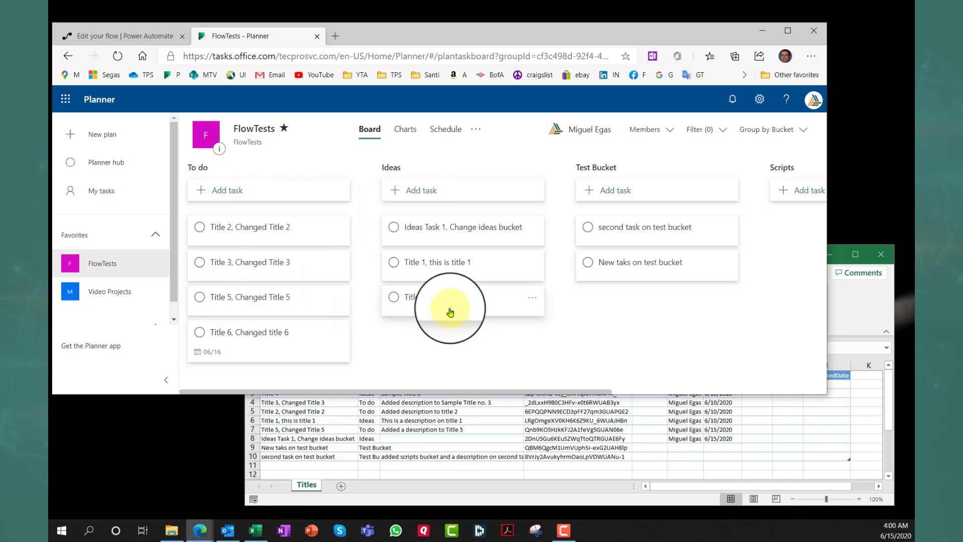
pyautogui.click(476, 134)
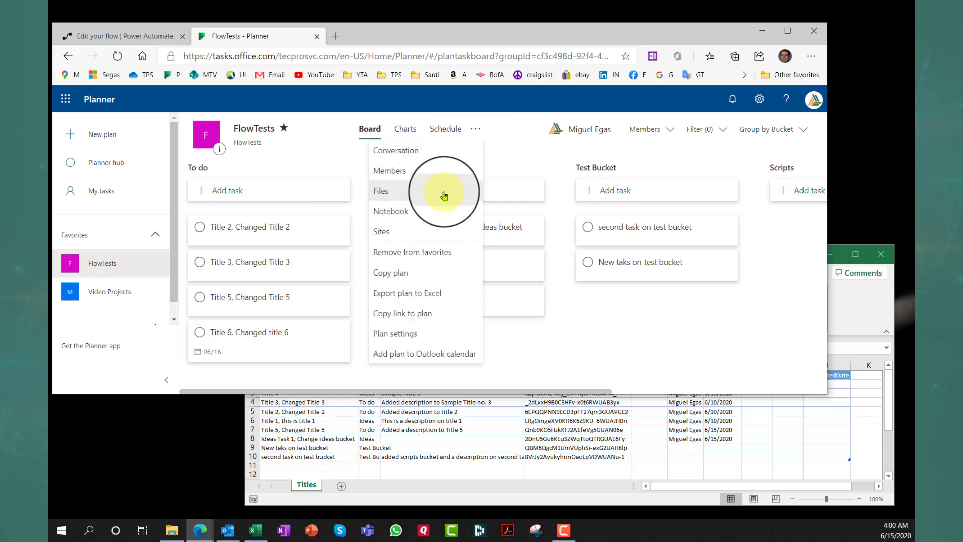
pyautogui.click(598, 332)
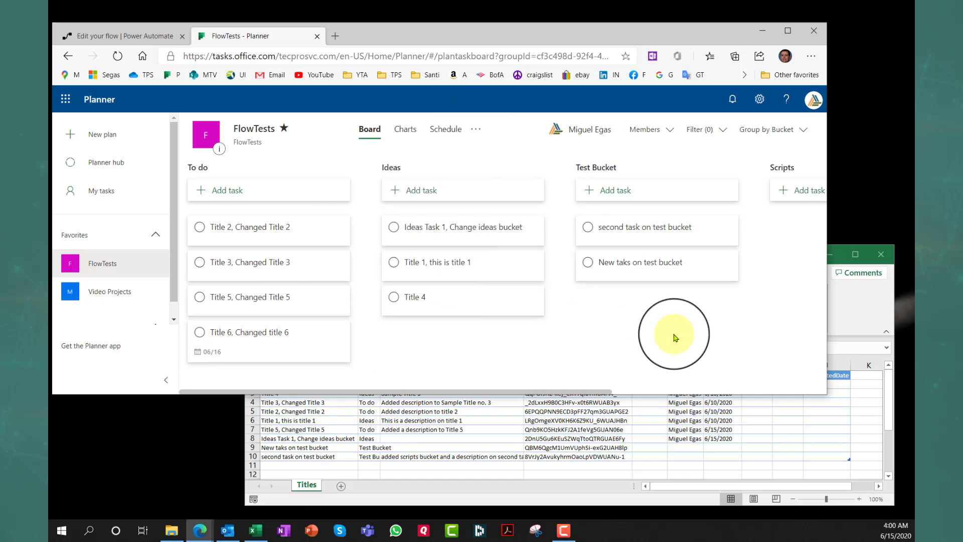
pyautogui.click(856, 327)
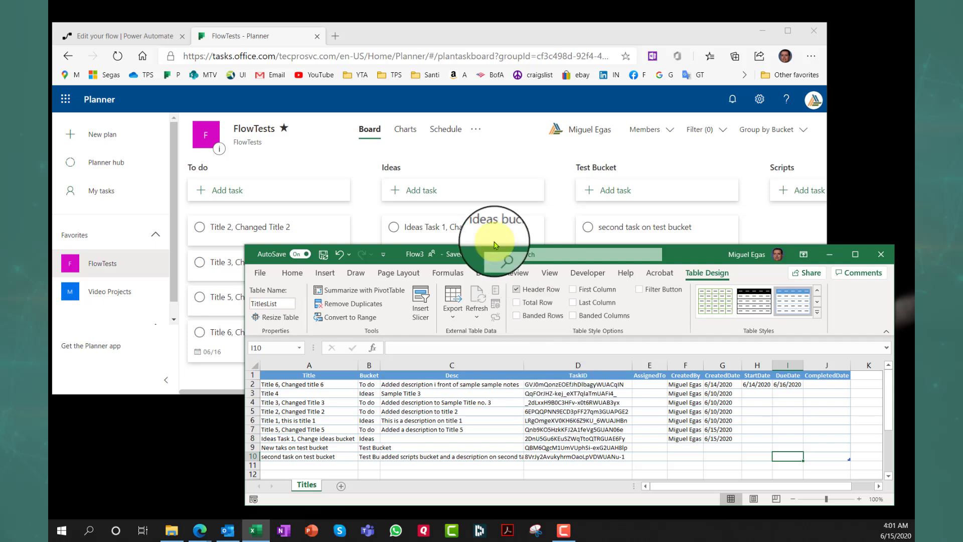
pyautogui.click(490, 150)
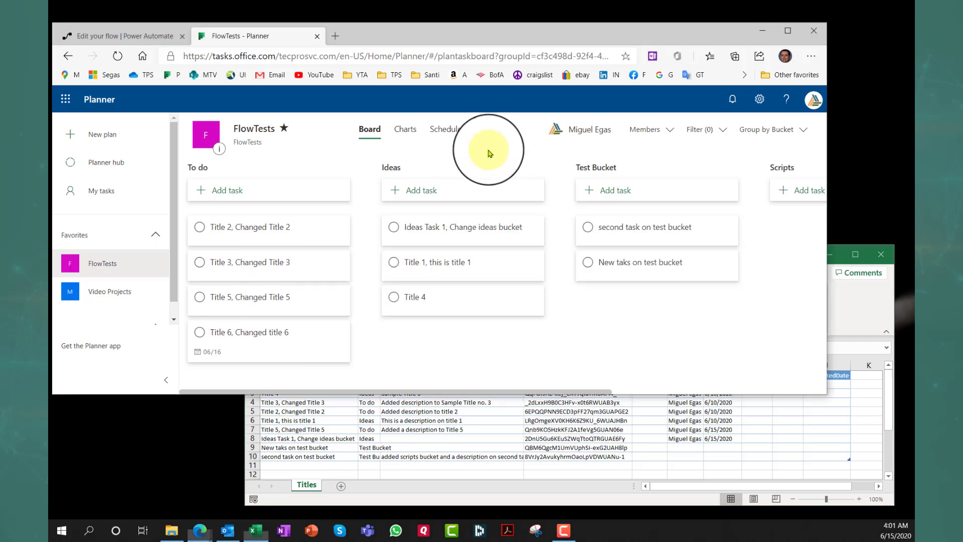
# - Switch to the Power Automate flow and expand the Recurrence trigger and the List buckets action to inspect their settings
pyautogui.click(140, 39)
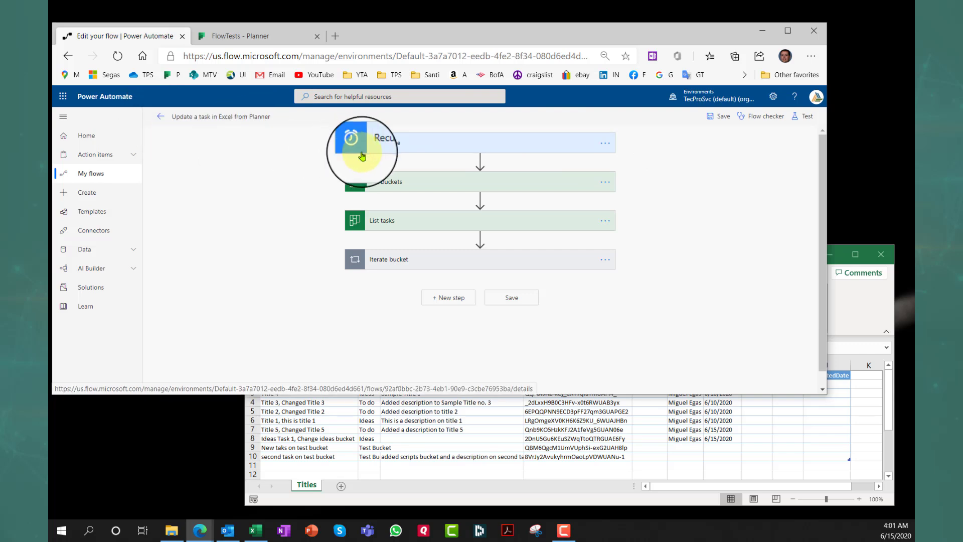
pyautogui.click(405, 148)
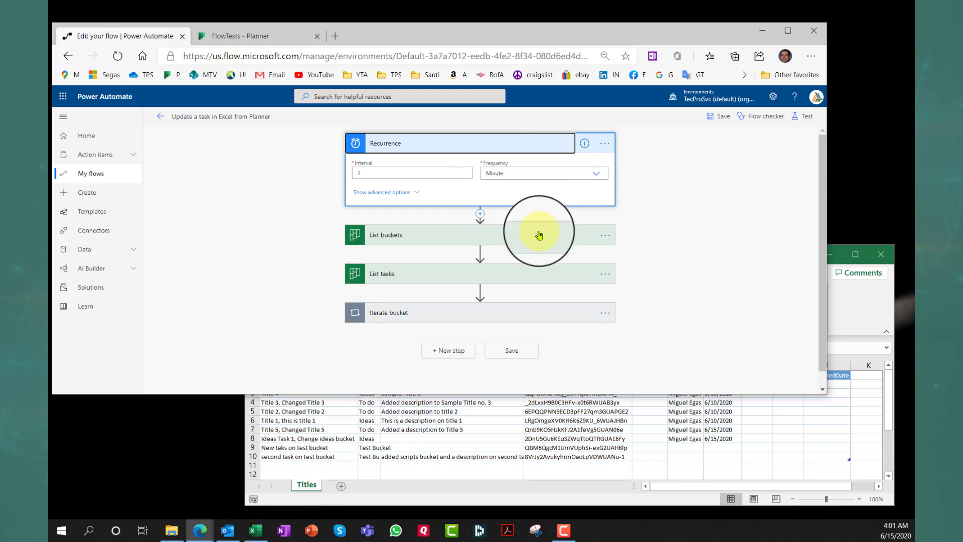
pyautogui.click(507, 239)
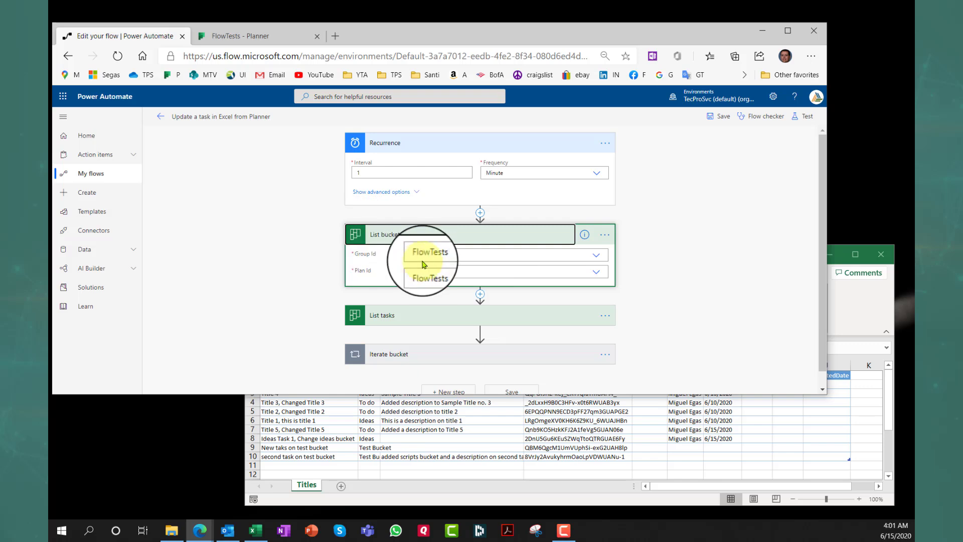
# - Compare the Group Id and Plan Id of List buckets with the FlowTests plan in Planner, and return to the flow
pyautogui.click(242, 36)
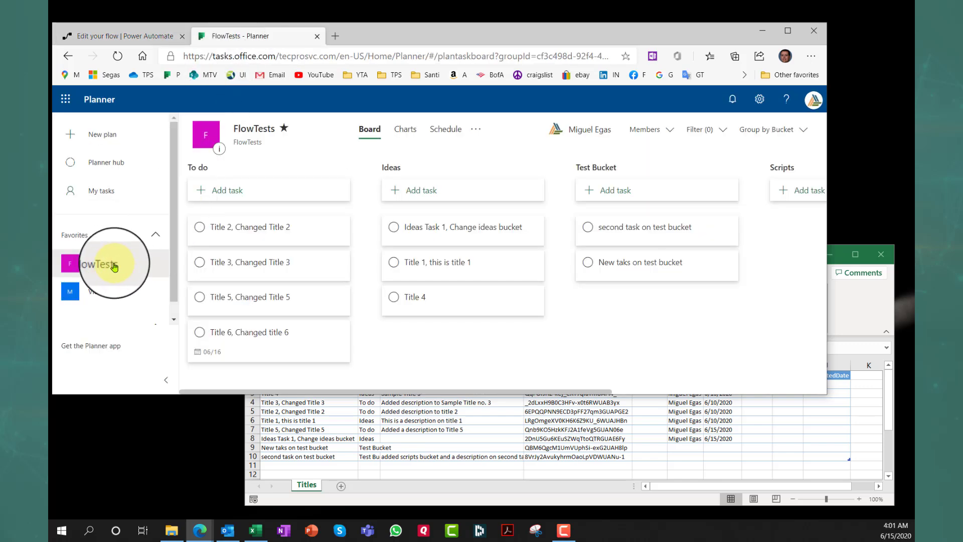
pyautogui.click(134, 35)
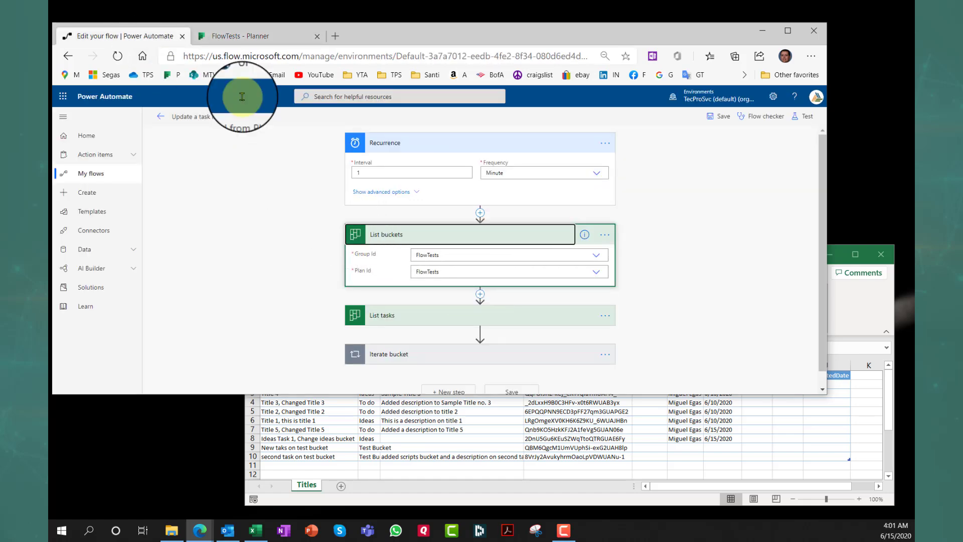
pyautogui.click(236, 35)
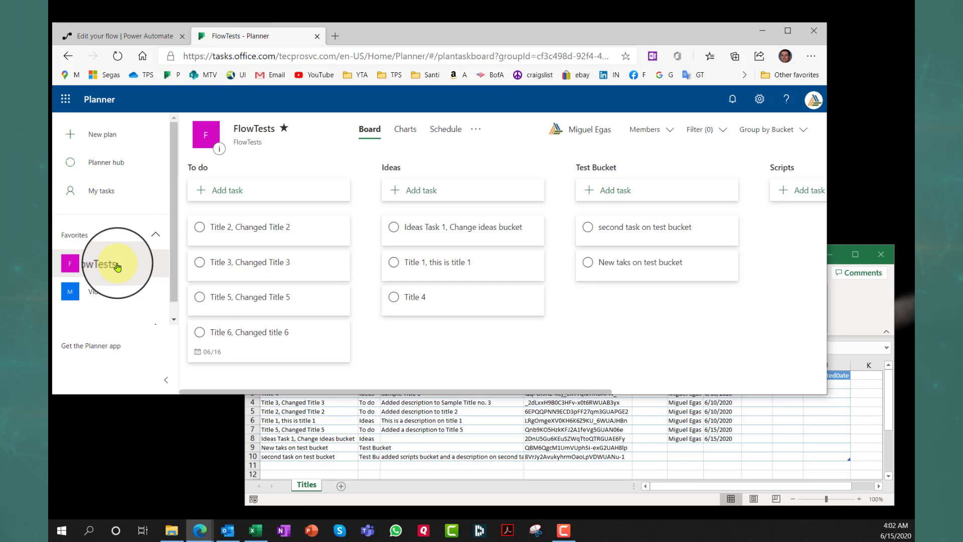
pyautogui.click(141, 36)
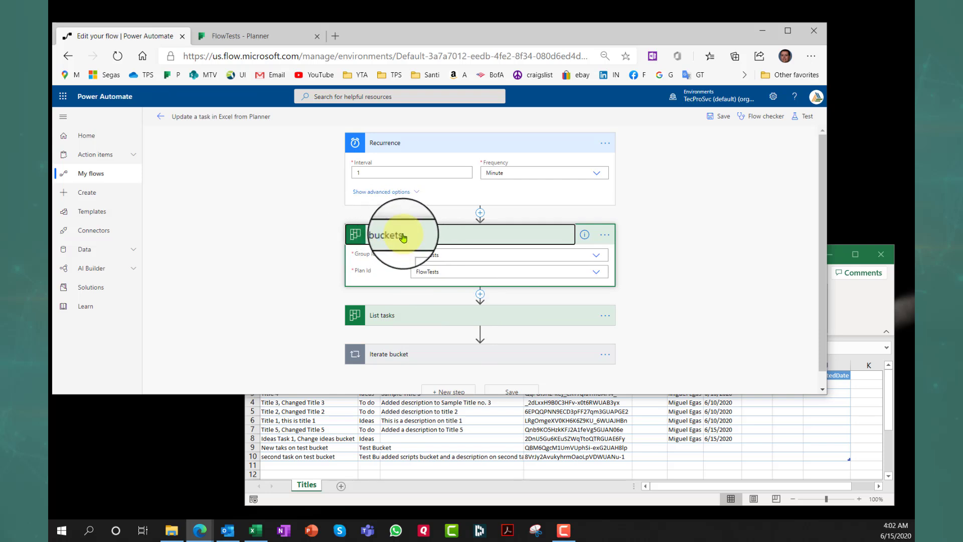
# - Expand the List tasks action and review its Group Id and Plan Id
pyautogui.click(415, 321)
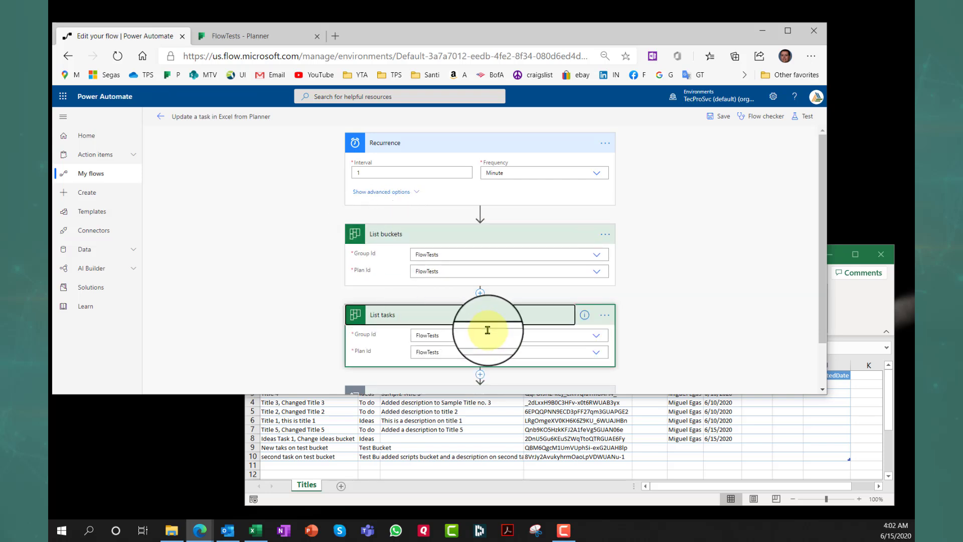
pyautogui.scroll(-1, 622, 321)
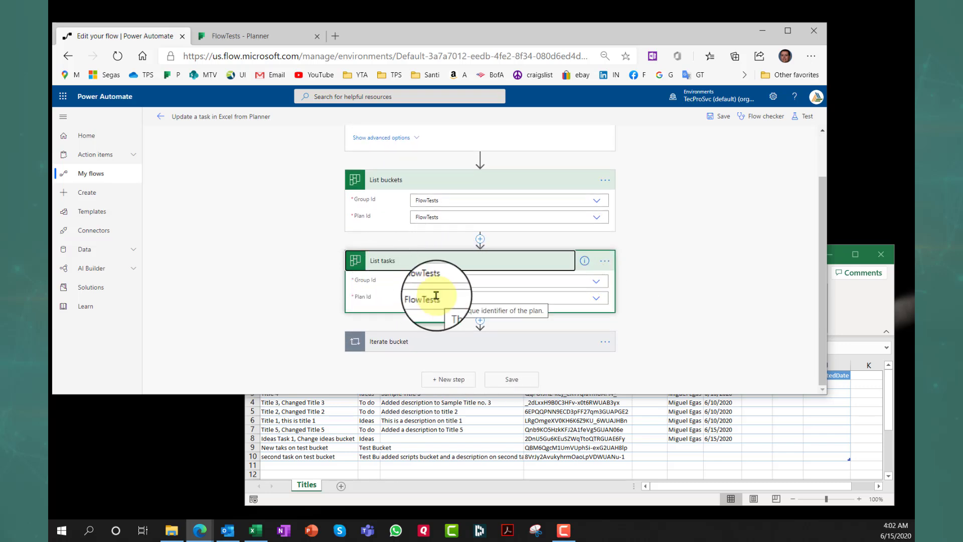
pyautogui.scroll(1, 572, 241)
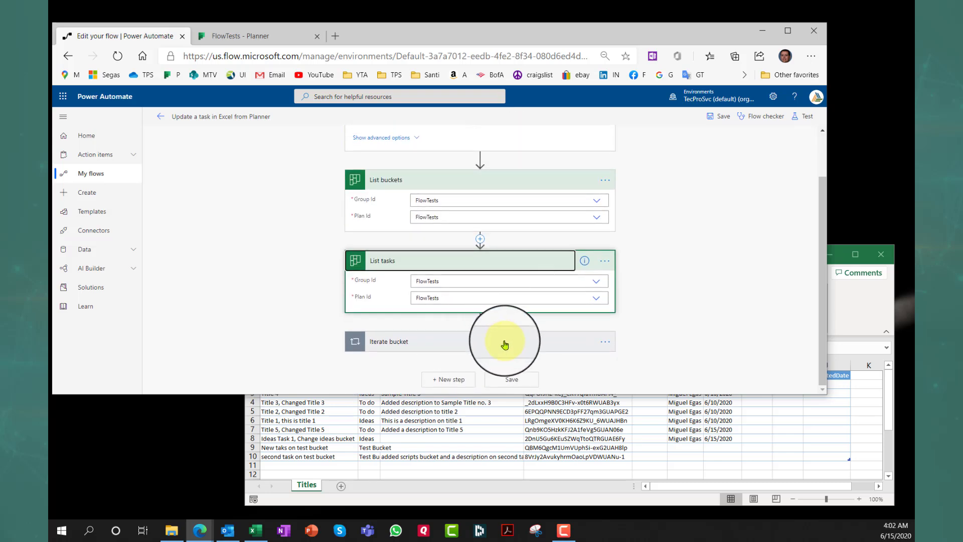
# - Expand the Iterate bucket loop and inspect its input value and the available dynamic content
pyautogui.click(504, 344)
pyautogui.scroll(-3, 572, 321)
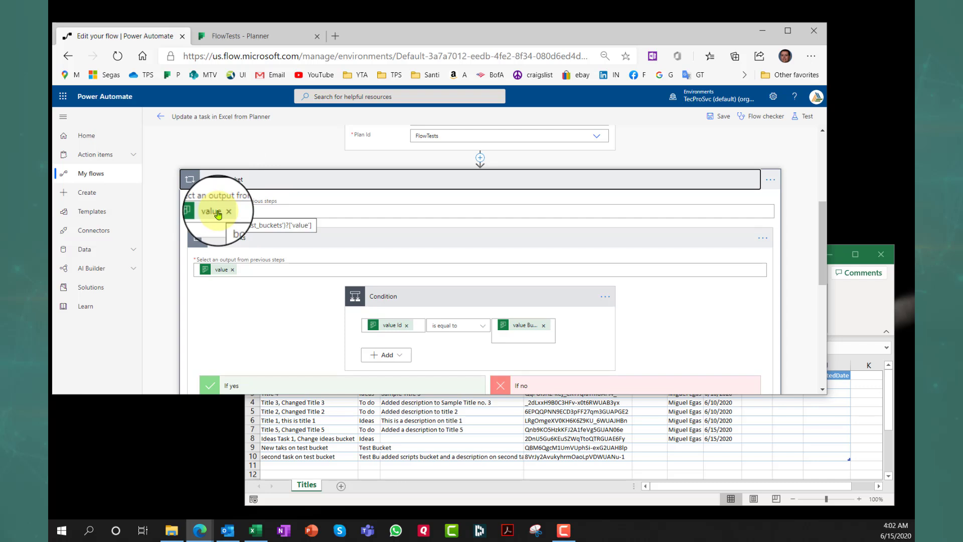
pyautogui.click(251, 211)
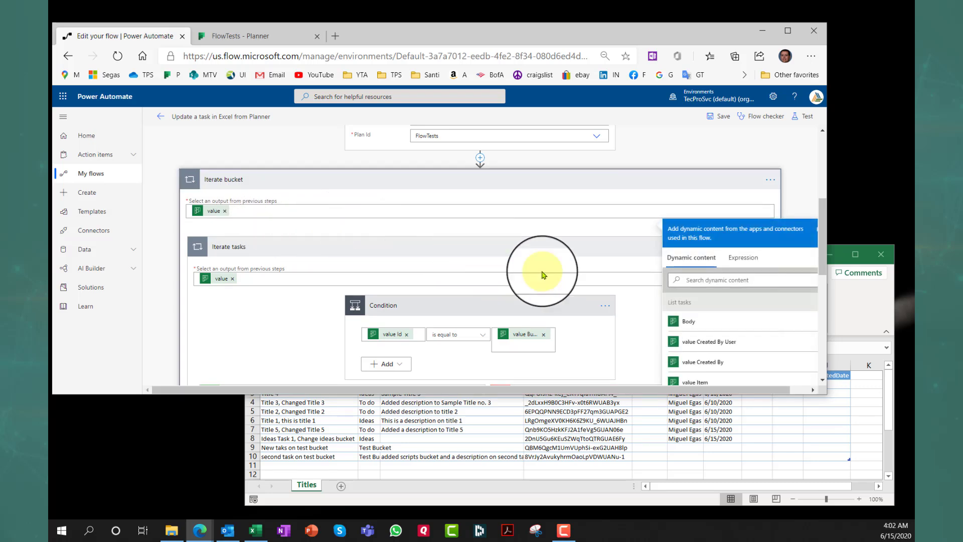
pyautogui.scroll(-3, 764, 321)
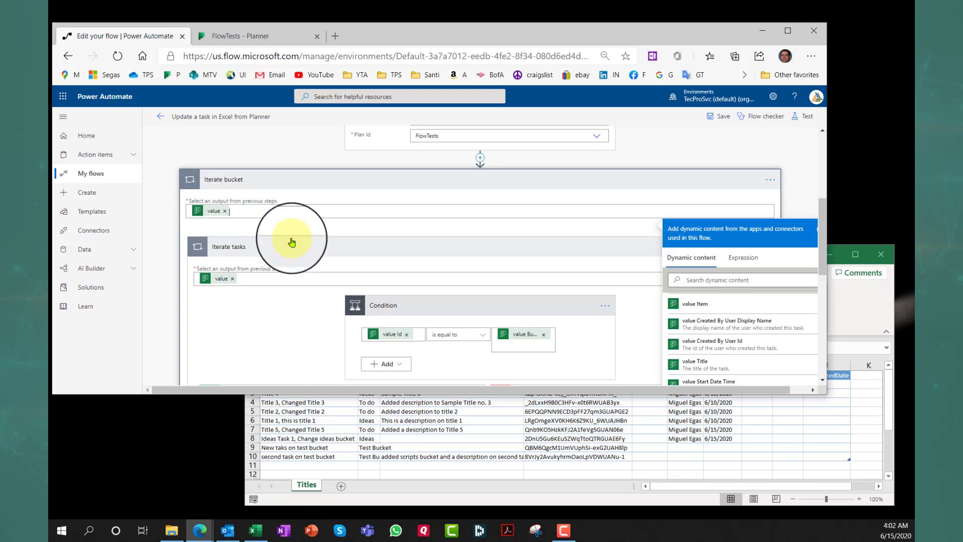
# - Collapse and re-expand the Iterate tasks loop to review its input value and the condition inside it
pyautogui.click(516, 245)
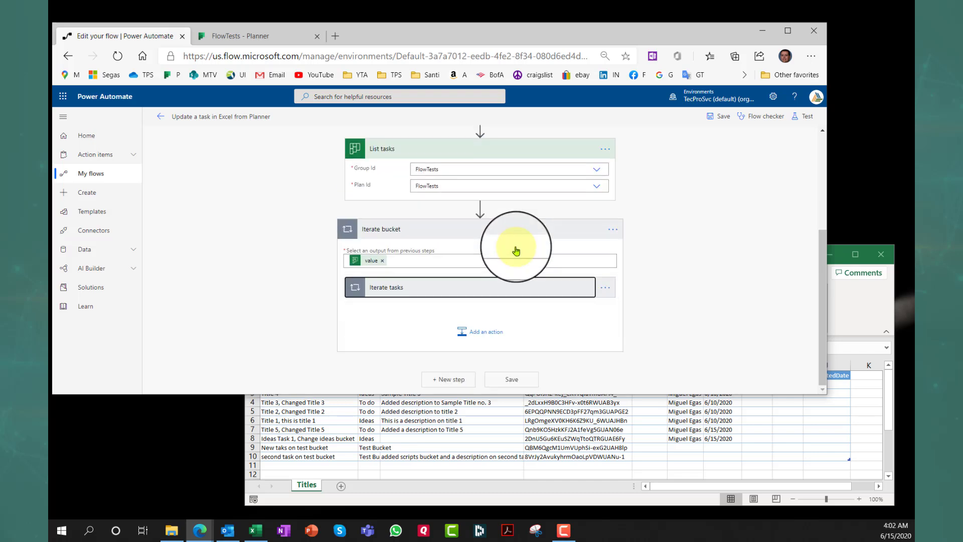
pyautogui.click(470, 290)
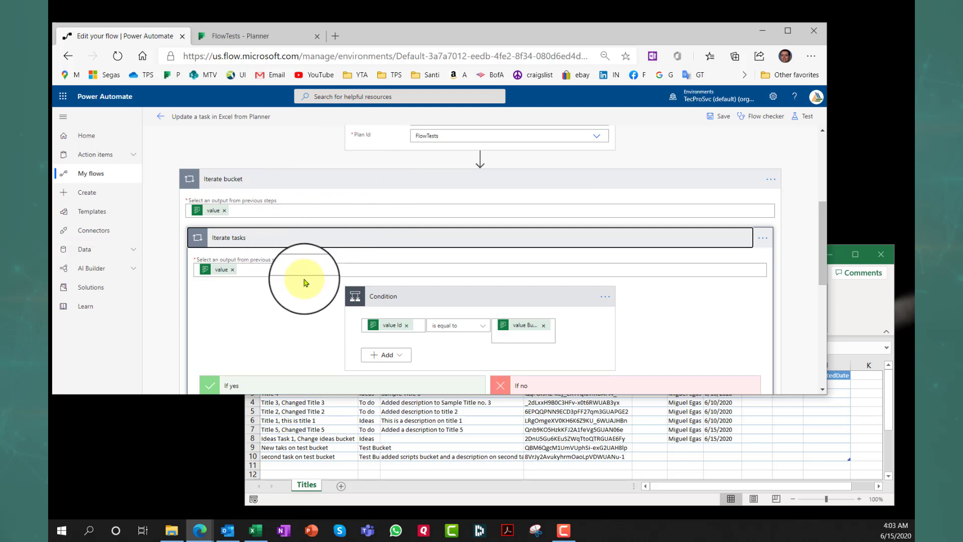
pyautogui.scroll(-2, 300, 312)
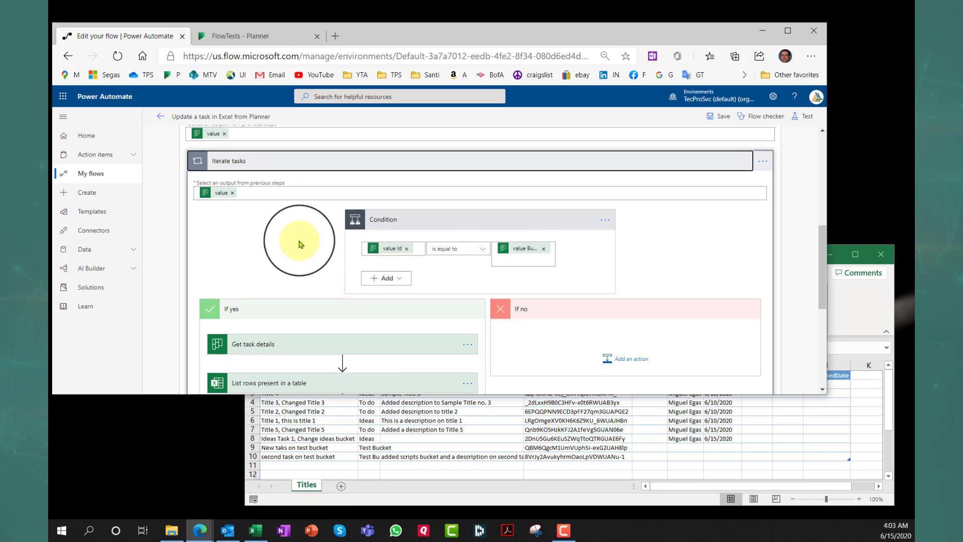
pyautogui.scroll(1, 296, 243)
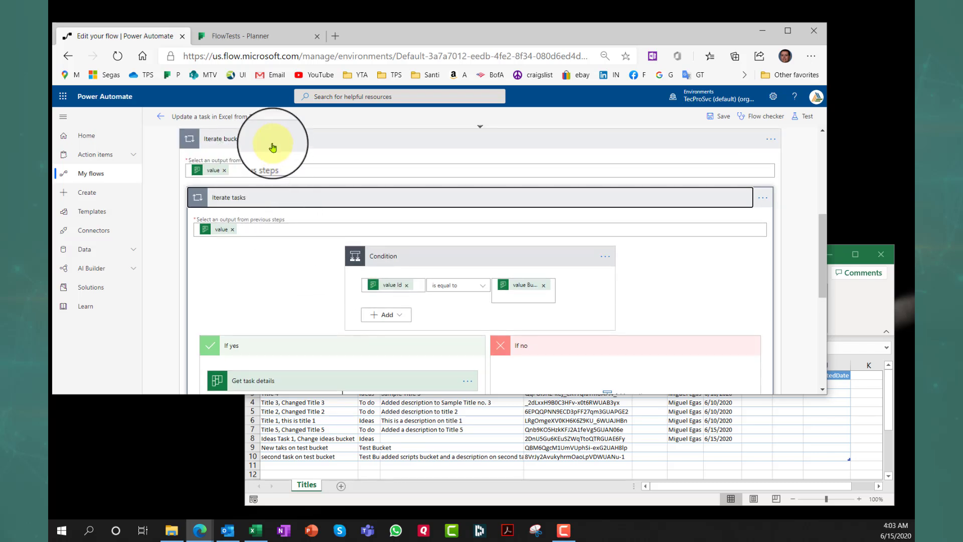
# - In the If yes branch, expand Get task details and List rows present in a table to inspect their settings
pyautogui.scroll(-2, 316, 269)
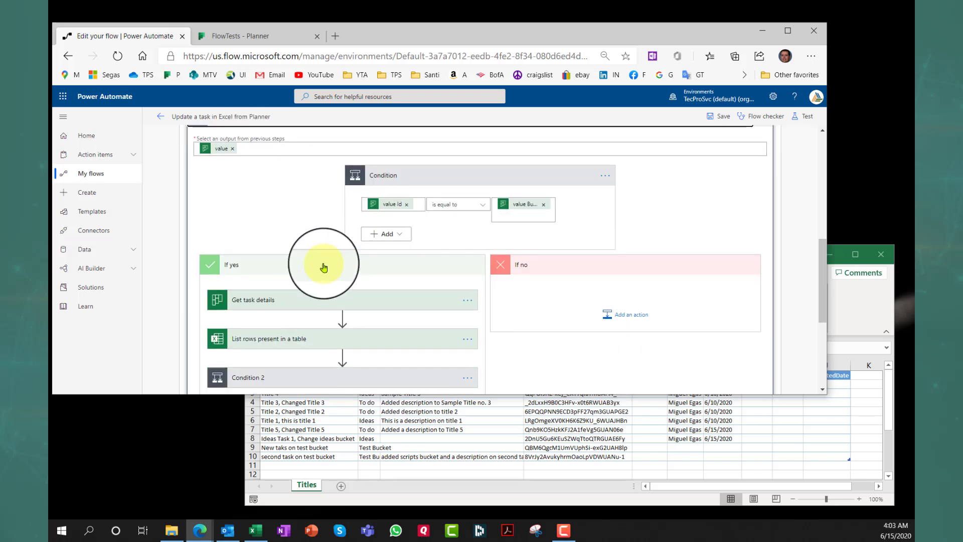
pyautogui.scroll(-1, 297, 257)
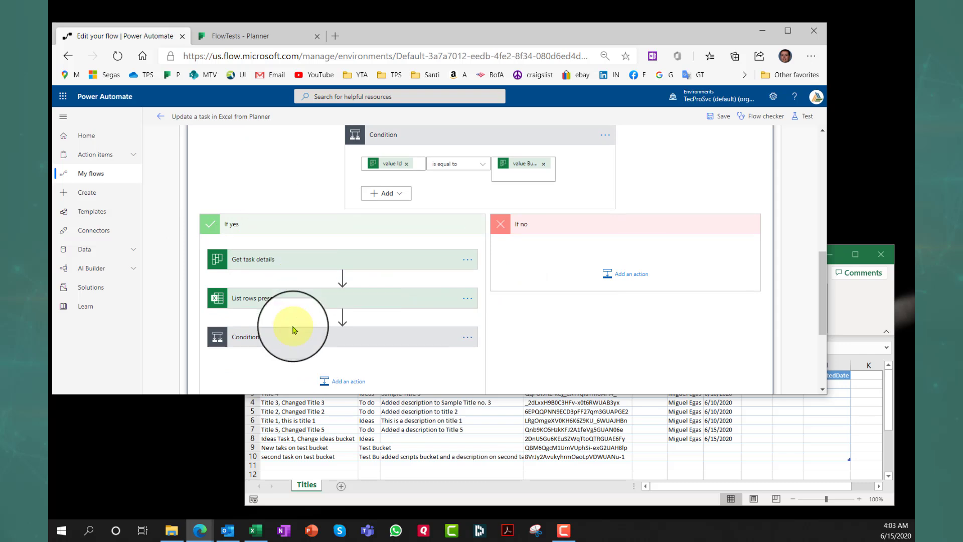
pyautogui.click(312, 262)
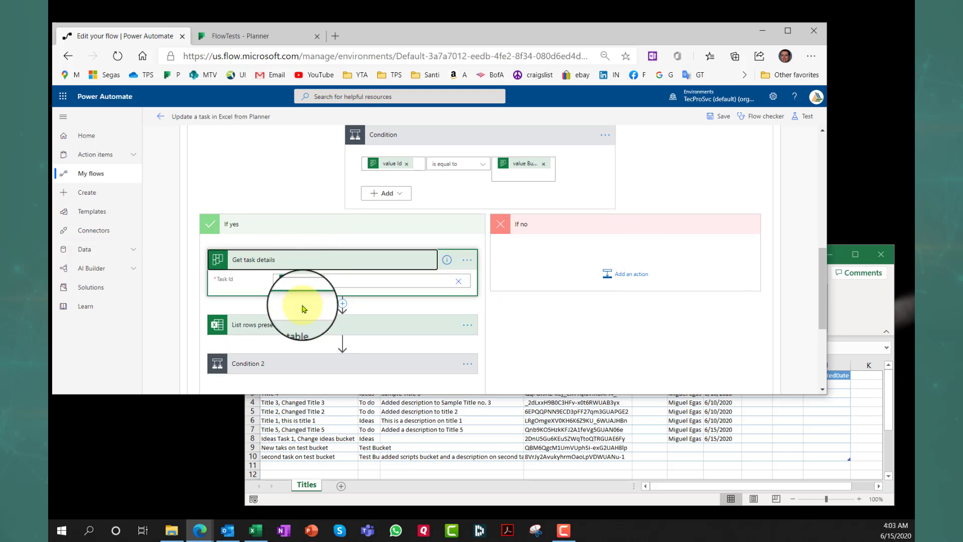
pyautogui.scroll(-1, 252, 295)
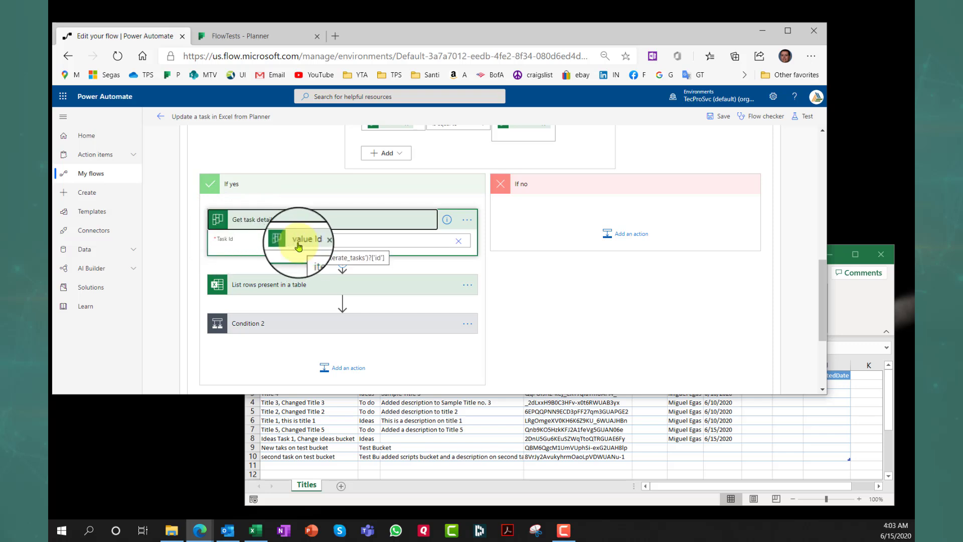
pyautogui.click(288, 287)
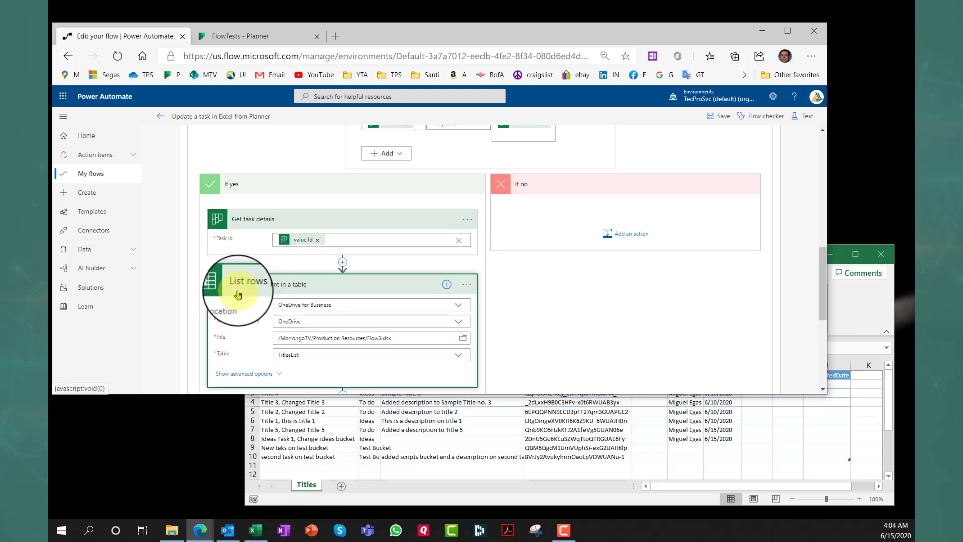
# - Switch to the Flow3 workbook in Excel and open the Name Manager to check the TitlesList table name
pyautogui.scroll(-1, 237, 295)
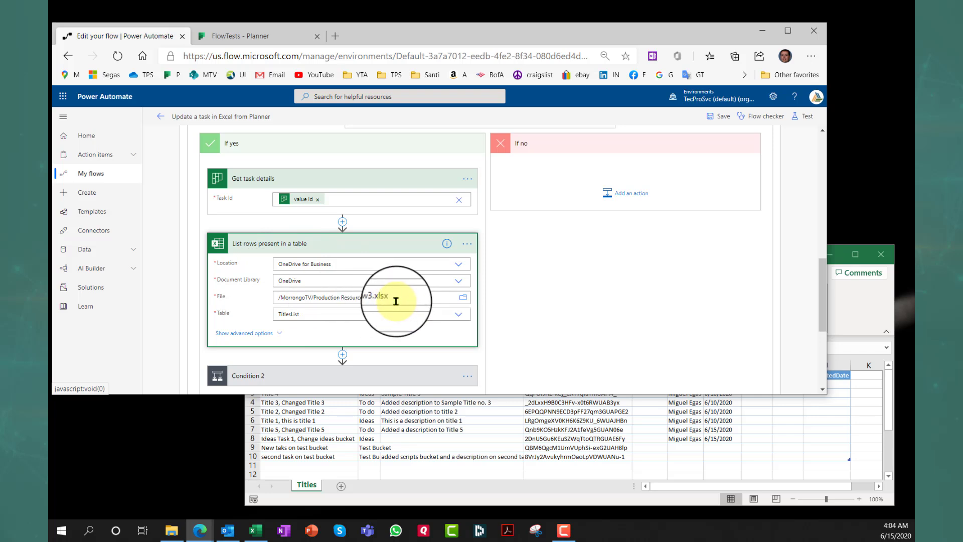
pyautogui.scroll(-2, 396, 301)
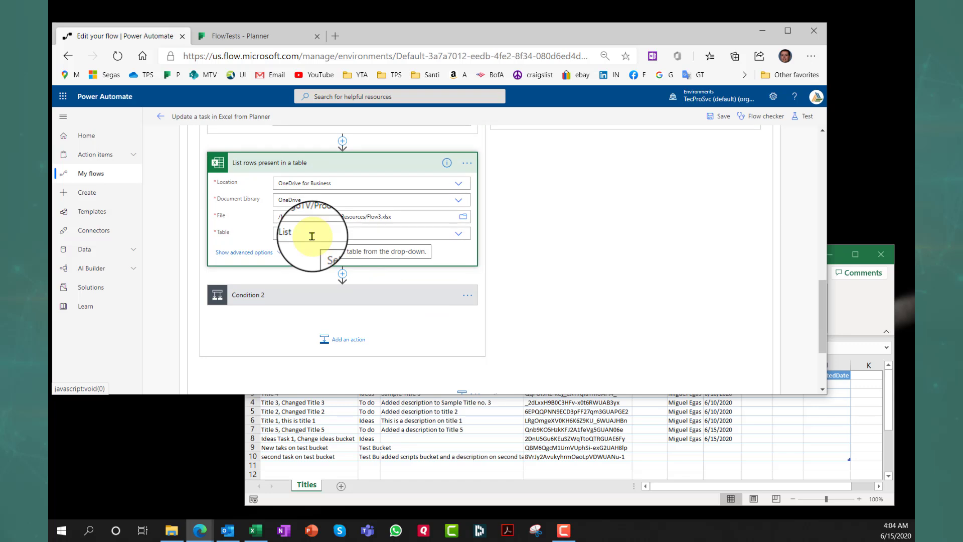
pyautogui.click(843, 316)
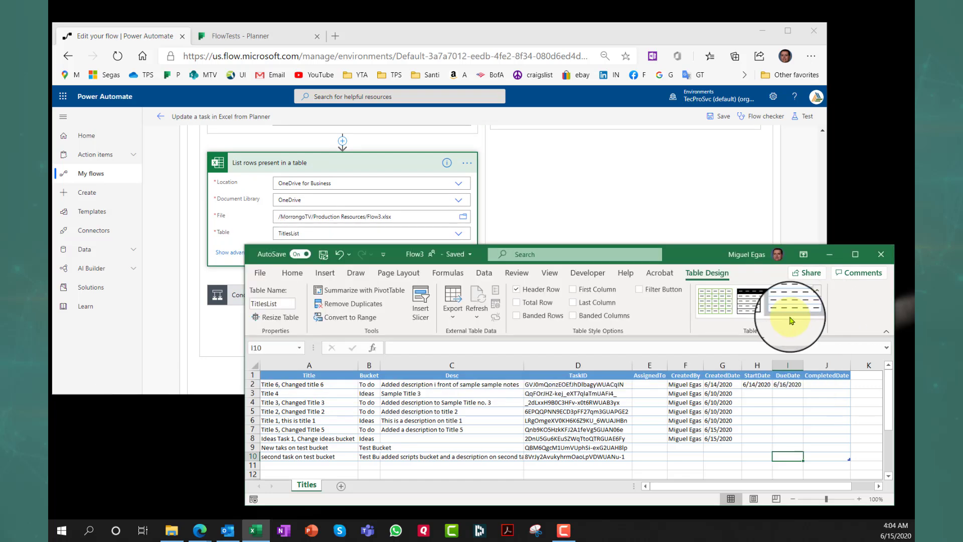
pyautogui.click(544, 258)
pyautogui.write('na')
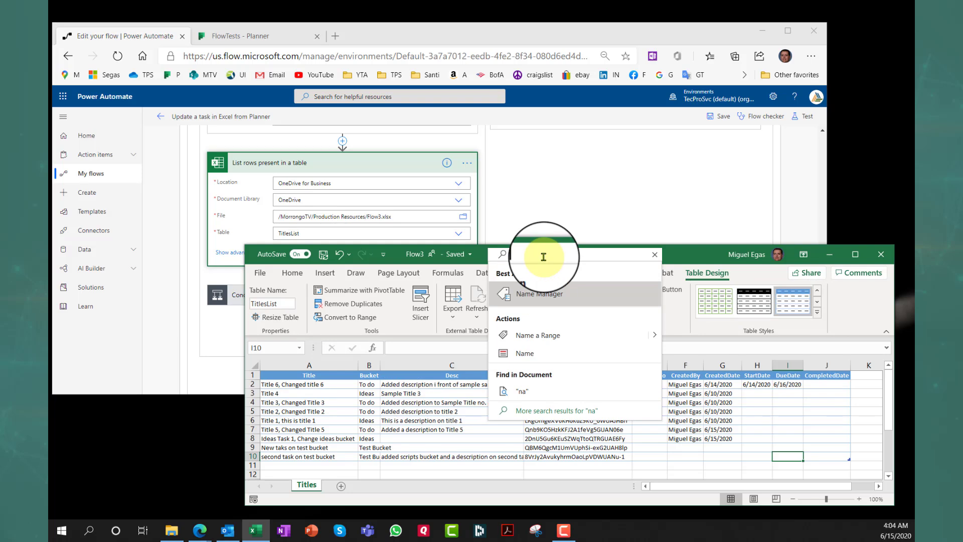
pyautogui.click(534, 294)
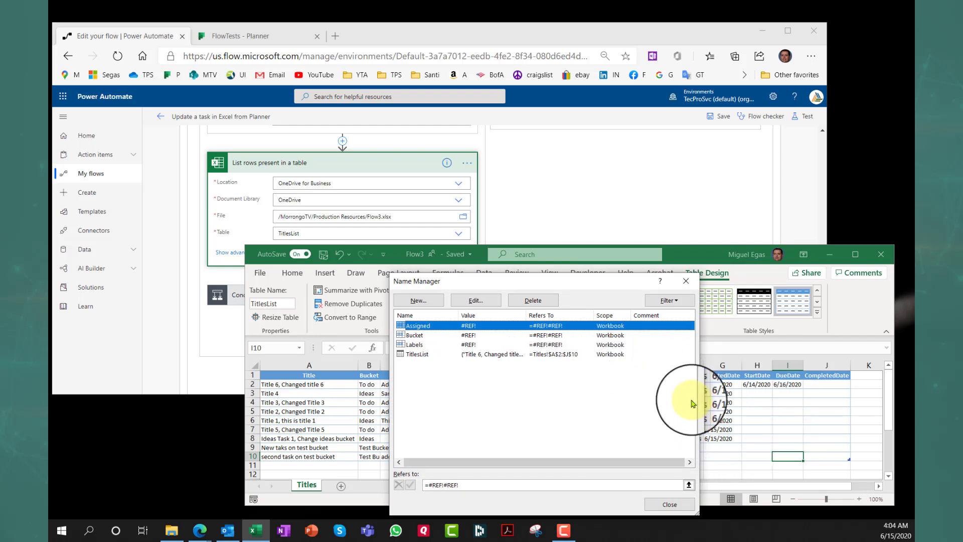
# - Return to the flow in Power Automate and show the advanced options of List rows present in a table to review its Filter Query
pyautogui.click(242, 237)
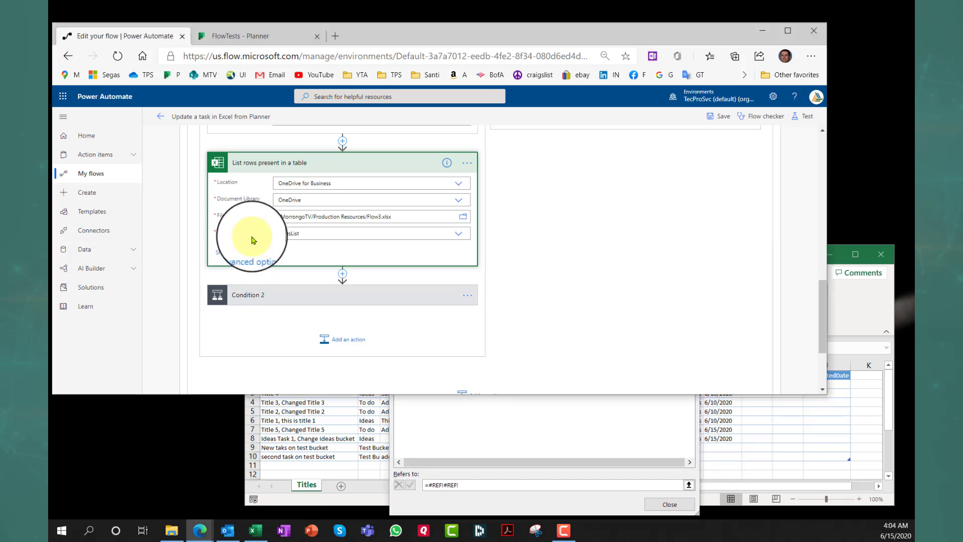
pyautogui.click(280, 253)
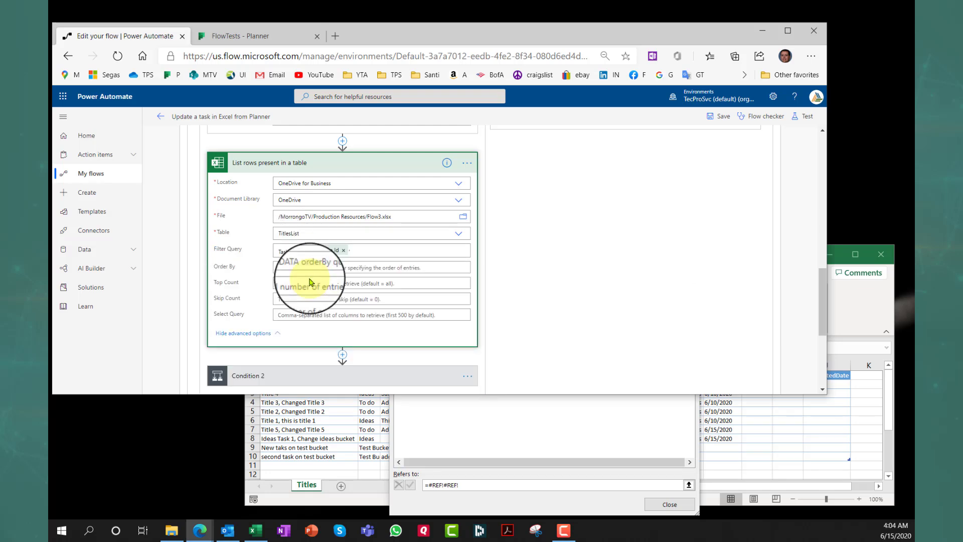
pyautogui.scroll(-2, 331, 251)
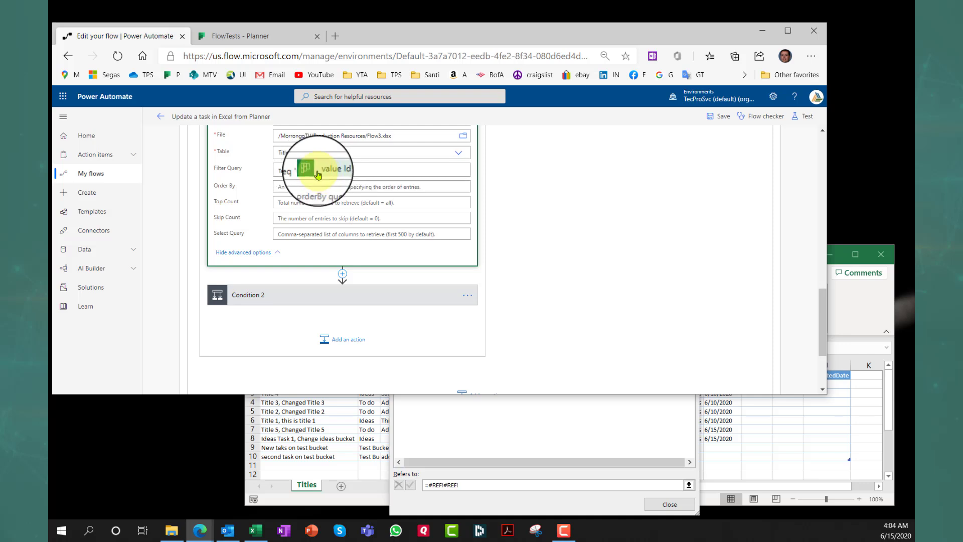
# - Browse the dynamic content available for the Filter Query, covering the Get task details, List tasks and List buckets values
pyautogui.click(375, 171)
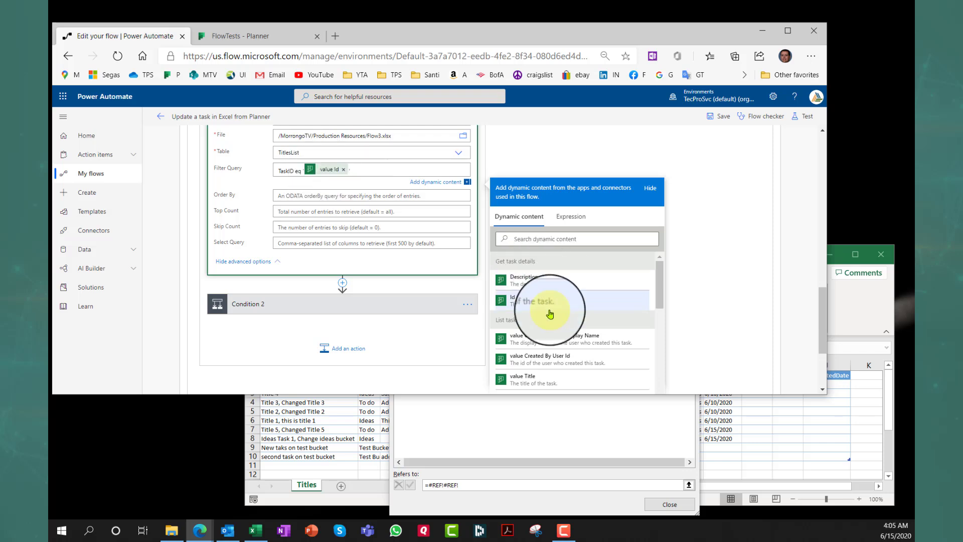
pyautogui.scroll(-1, 509, 289)
pyautogui.scroll(-2, 541, 276)
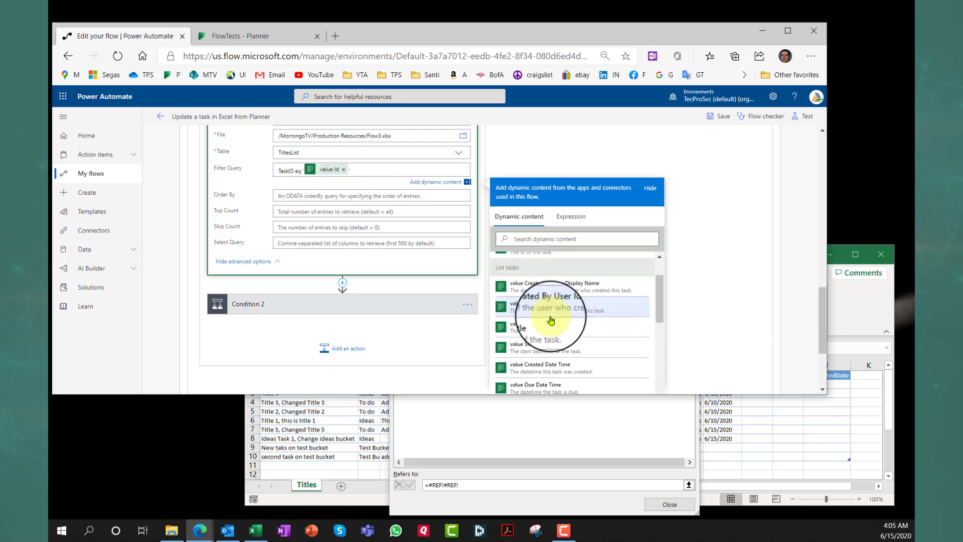
pyautogui.scroll(-2, 562, 336)
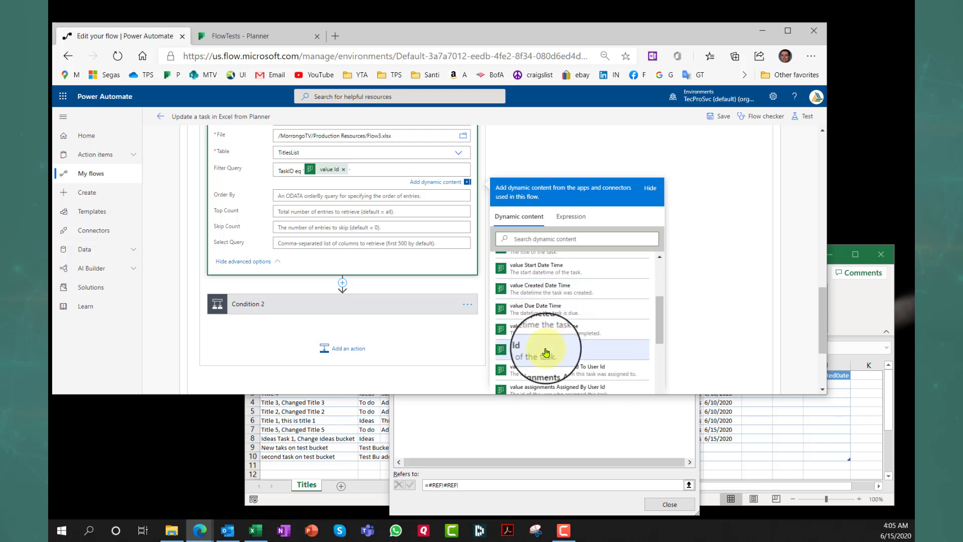
pyautogui.scroll(4, 546, 353)
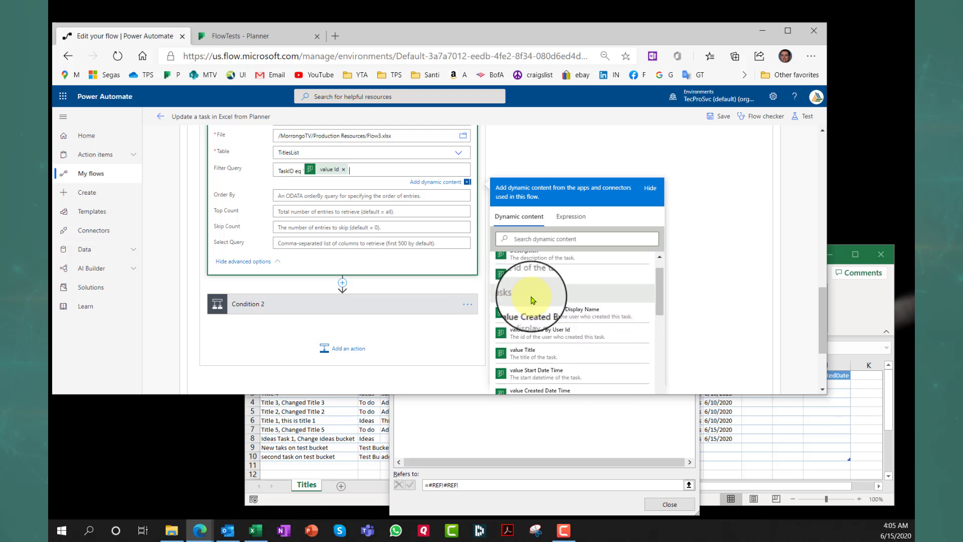
pyautogui.scroll(1, 527, 297)
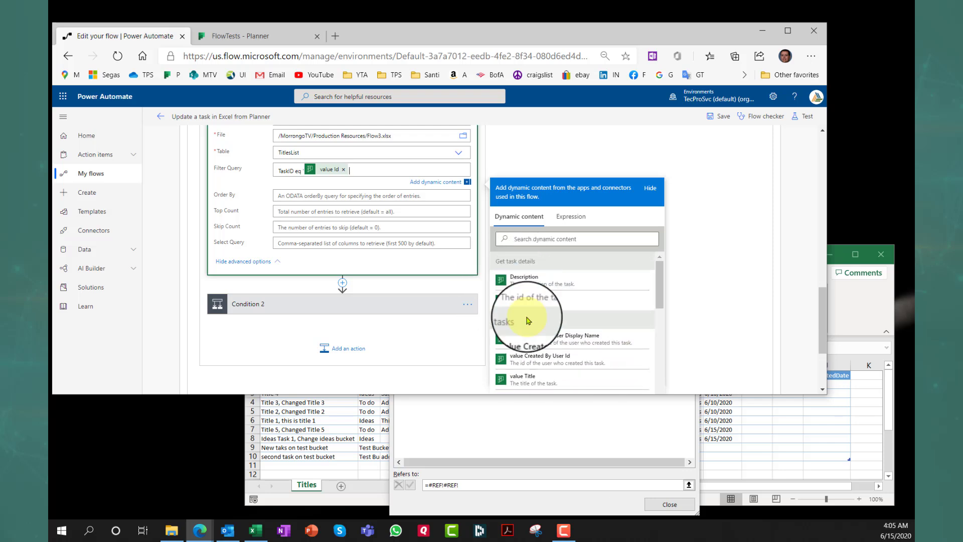
pyautogui.scroll(-10, 544, 326)
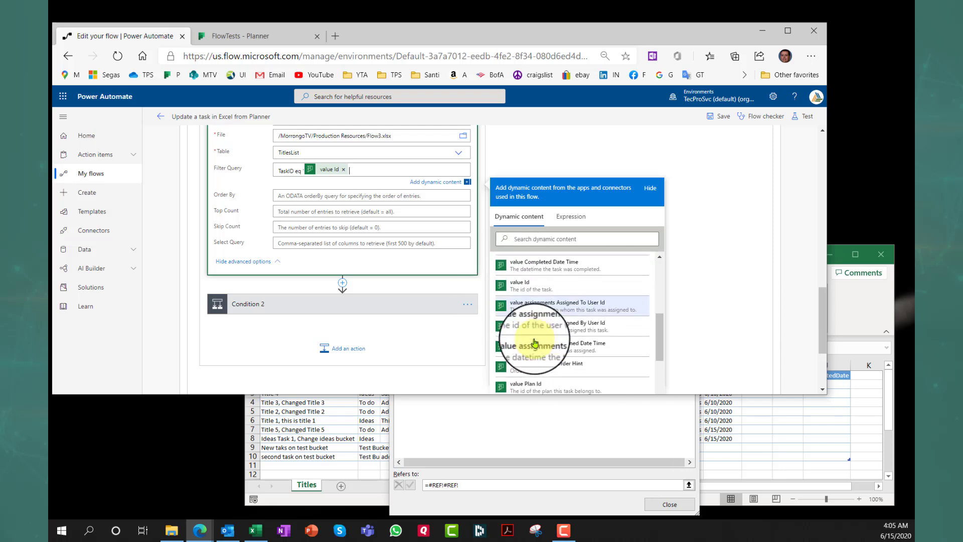
pyautogui.scroll(-3, 534, 342)
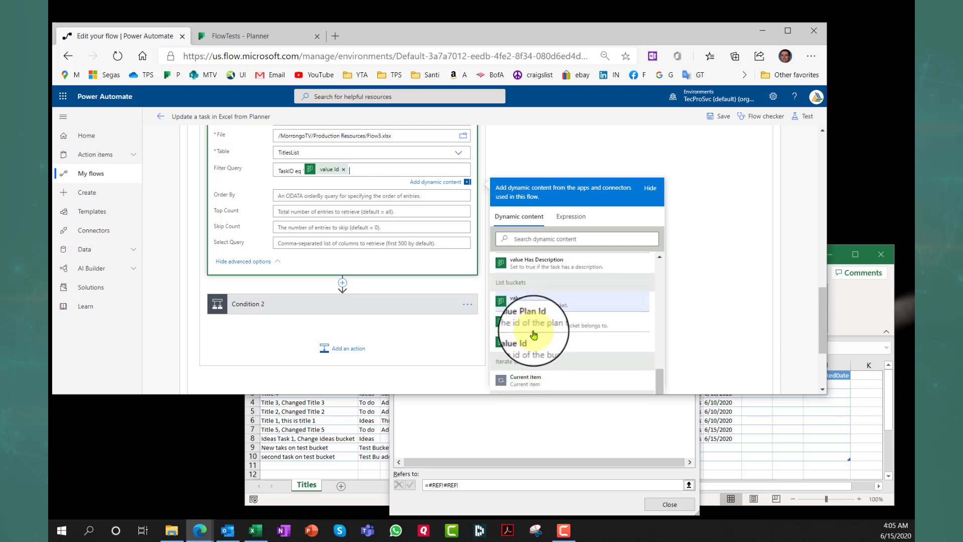
pyautogui.scroll(5, 549, 370)
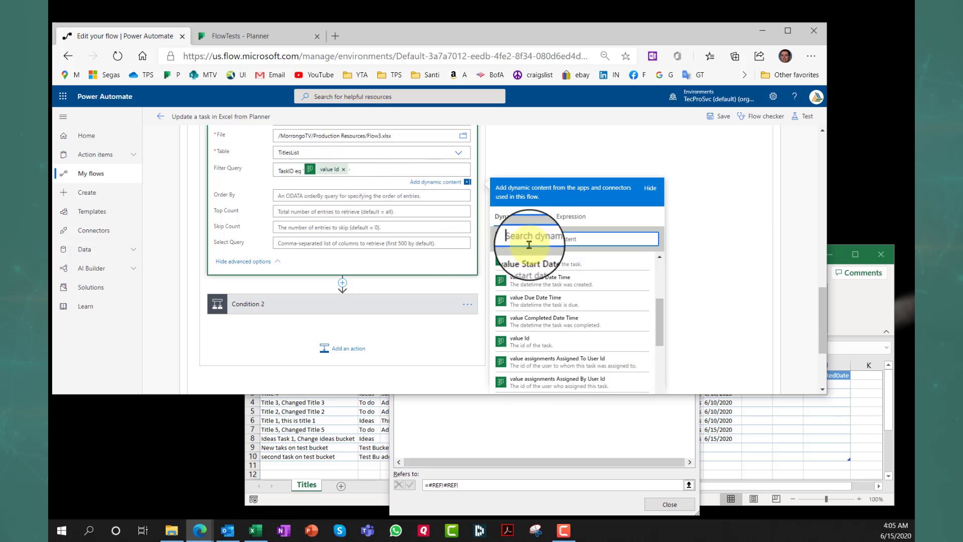
# - Search the Filter Query's dynamic content for "id" and examine the matching List tasks values
pyautogui.write('id')
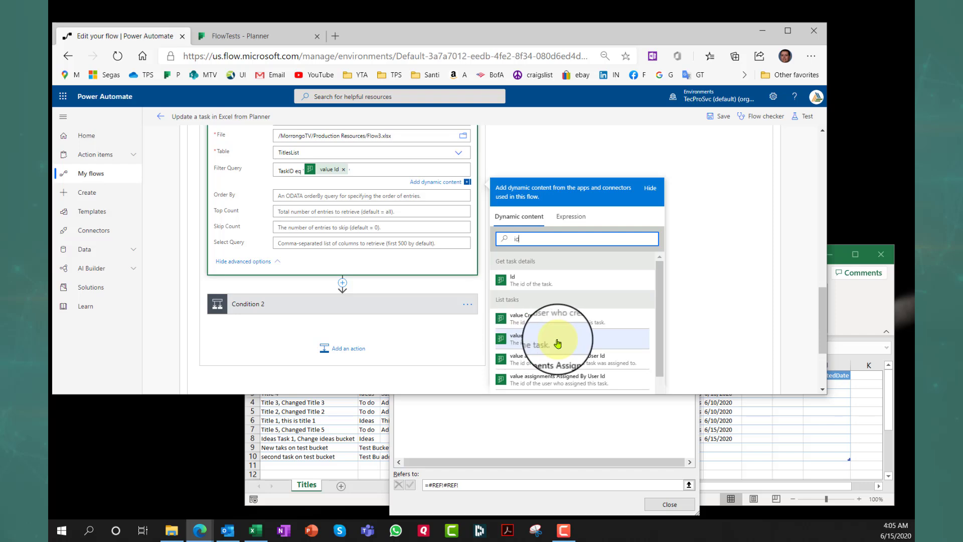
pyautogui.scroll(-2, 577, 352)
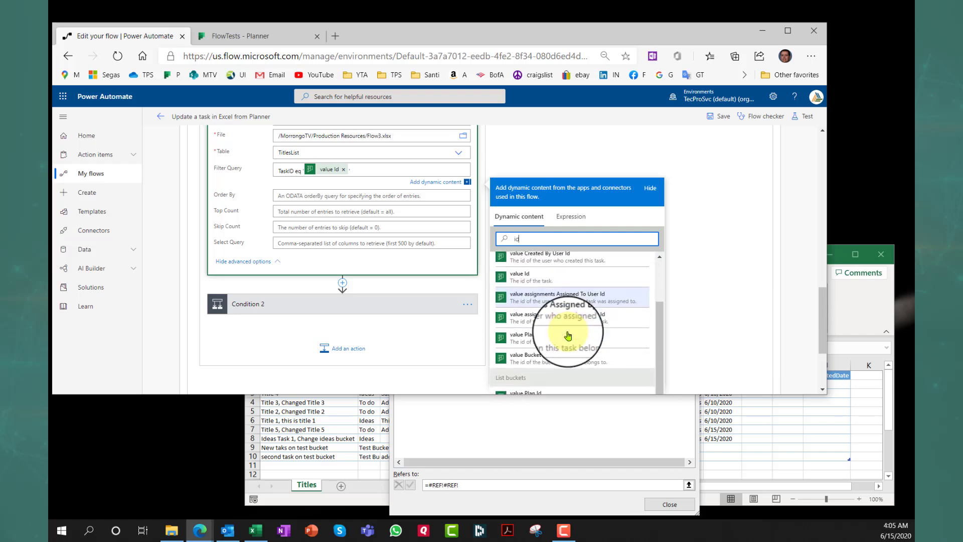
pyautogui.scroll(3, 304, 259)
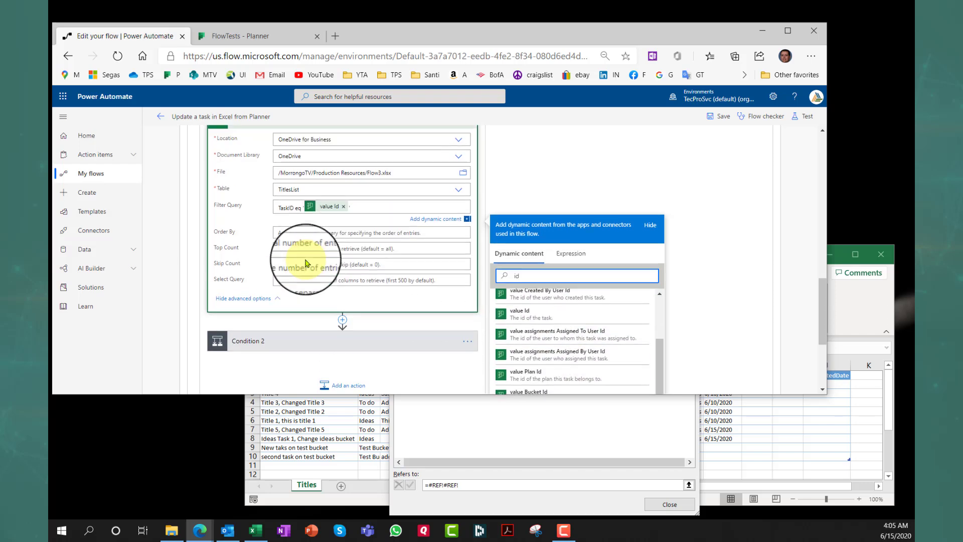
pyautogui.scroll(-2, 305, 263)
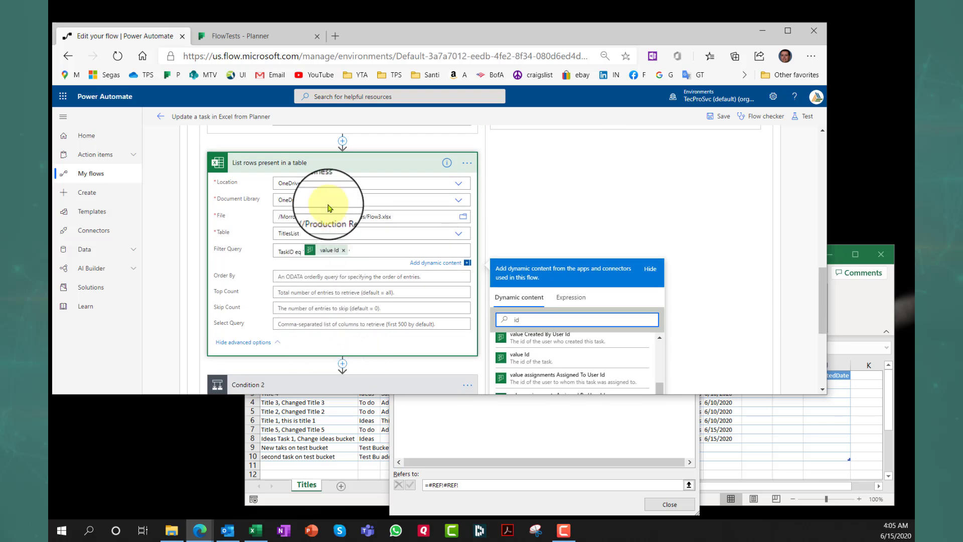
# - Collapse List rows present in a table and expand Condition 2 to review its comparison and branches
pyautogui.click(326, 171)
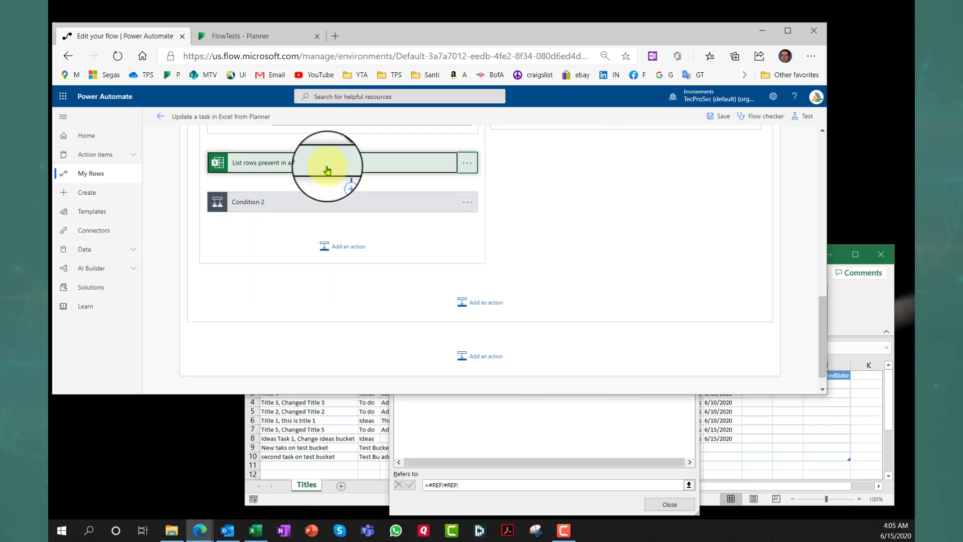
pyautogui.click(331, 210)
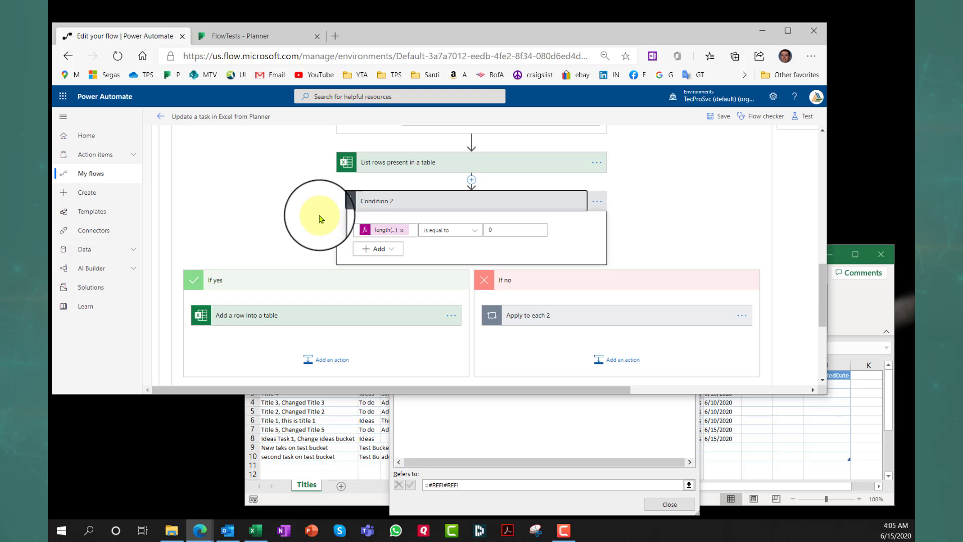
pyautogui.scroll(3, 284, 232)
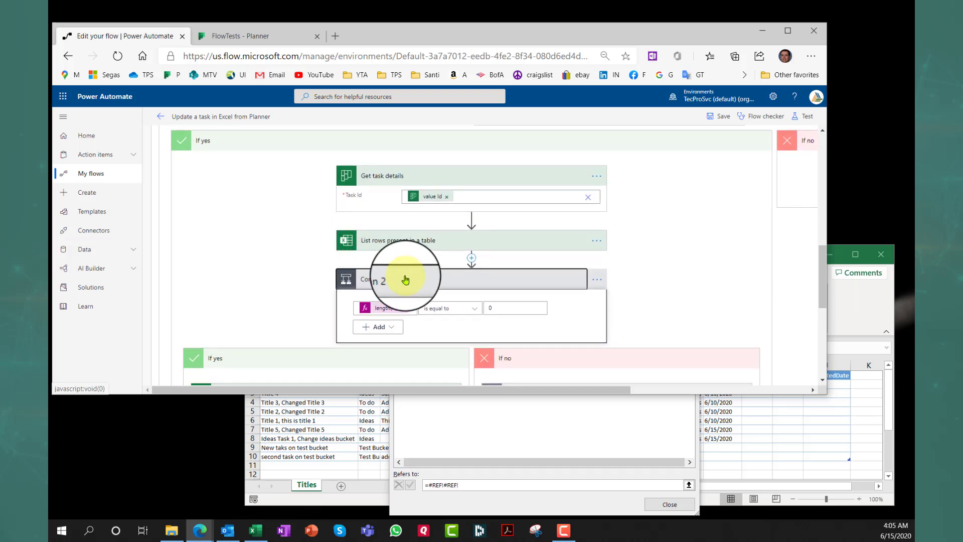
pyautogui.scroll(-3, 404, 279)
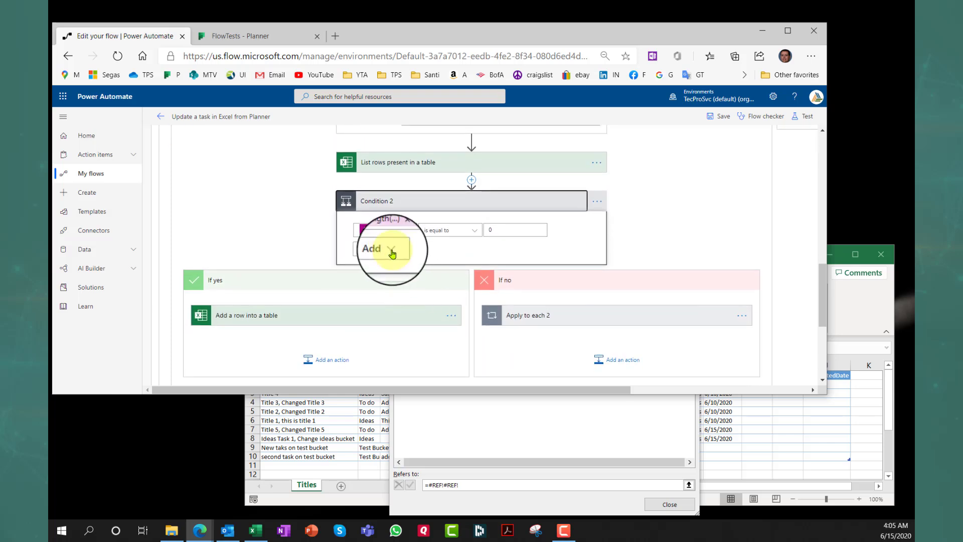
# - Open the length expression in Condition 2 to inspect its formula, and close it without changes
pyautogui.click(385, 234)
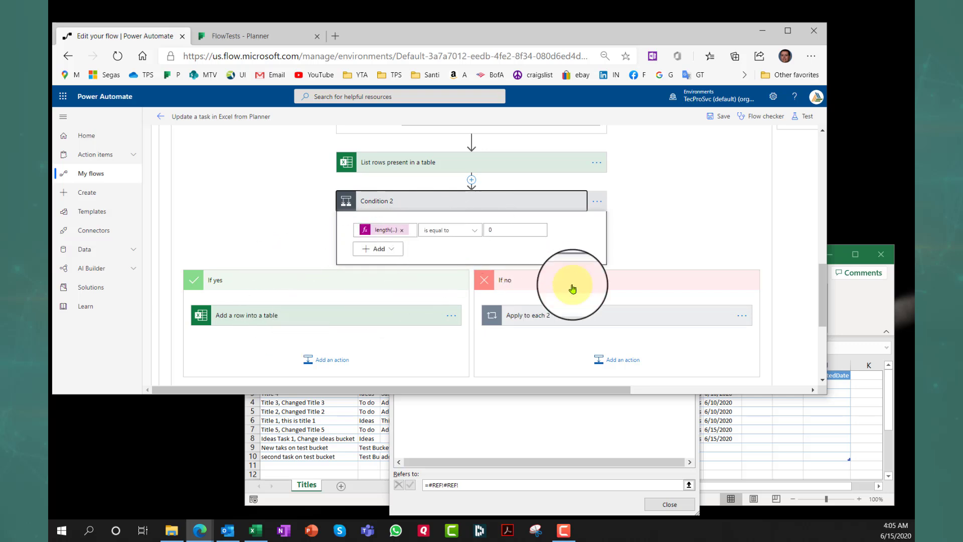
pyautogui.click(385, 232)
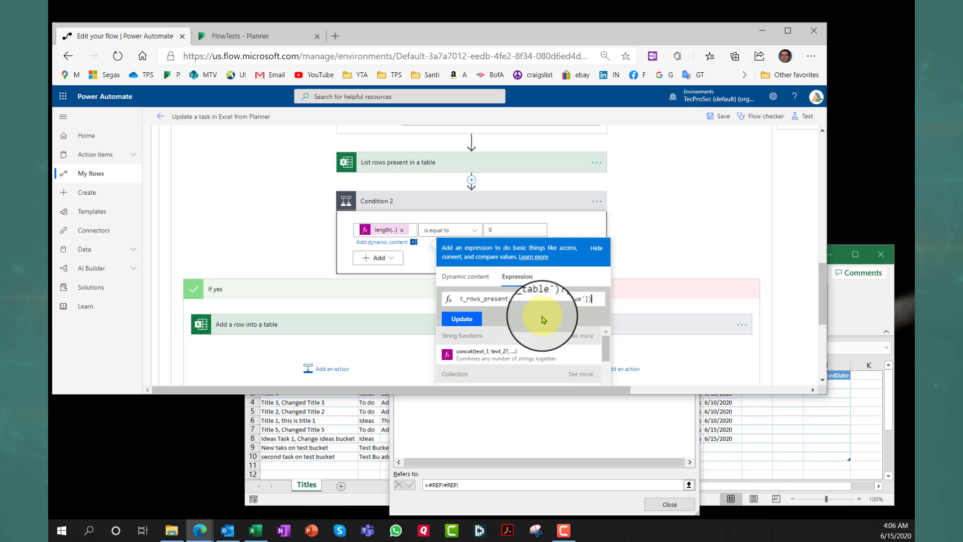
pyautogui.click(420, 253)
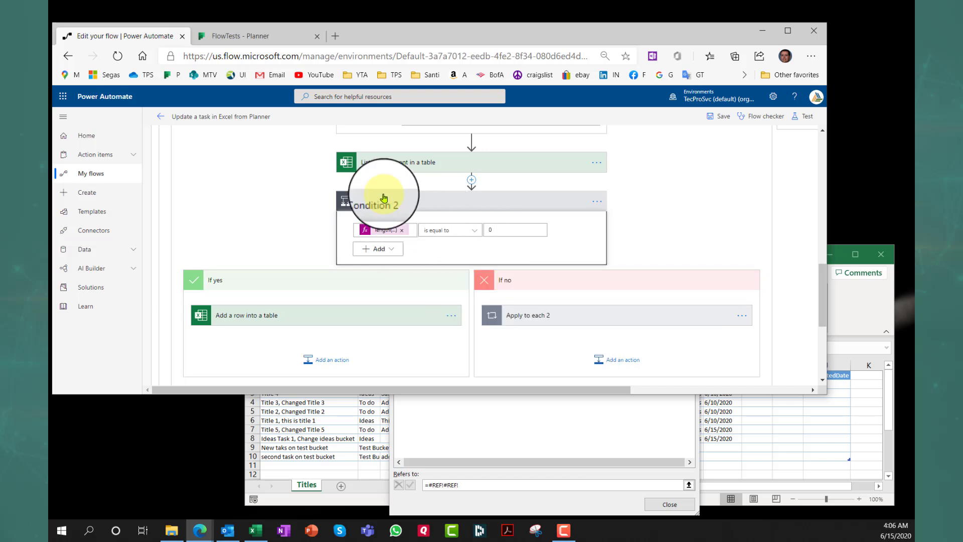
pyautogui.scroll(1, 452, 243)
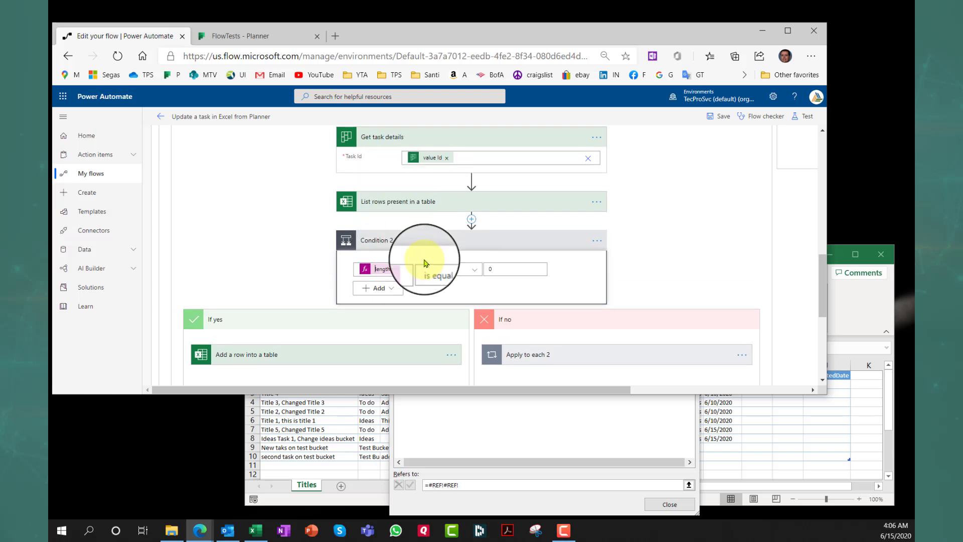
# - Expand Add a row into a table in Condition 2's If yes branch and review its file and table settings
pyautogui.scroll(-3, 421, 256)
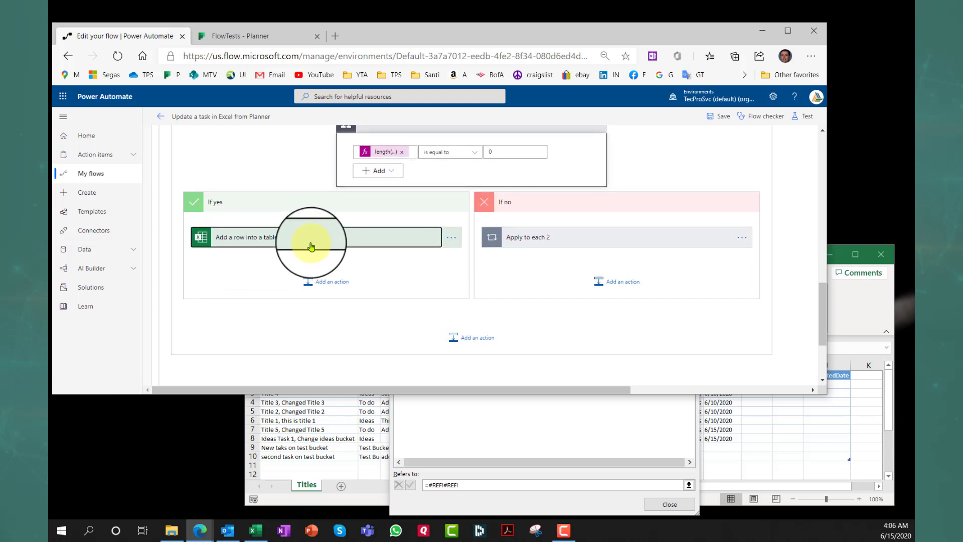
pyautogui.click(311, 247)
pyautogui.scroll(3, 511, 215)
pyautogui.scroll(-2, 489, 223)
pyautogui.scroll(3, 481, 223)
pyautogui.scroll(-4, 479, 224)
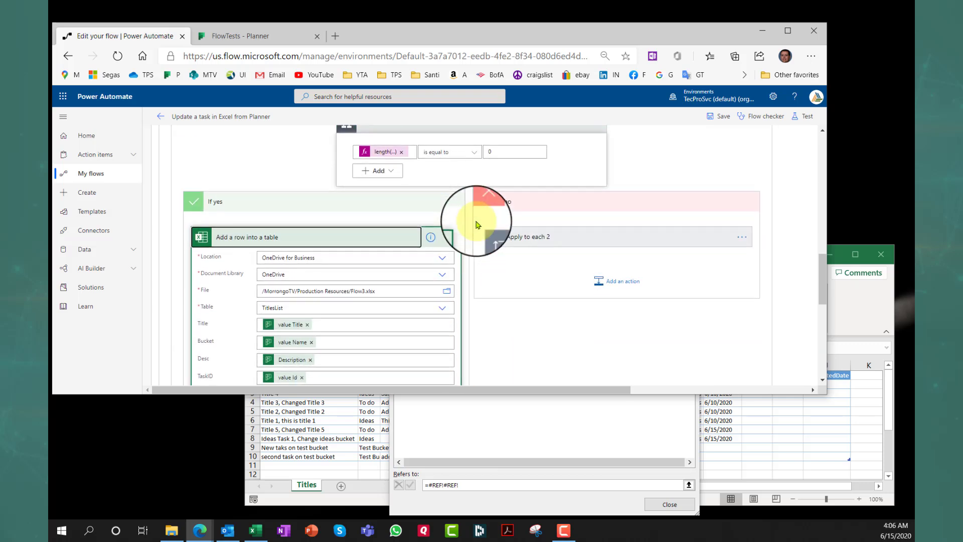
pyautogui.scroll(1, 425, 188)
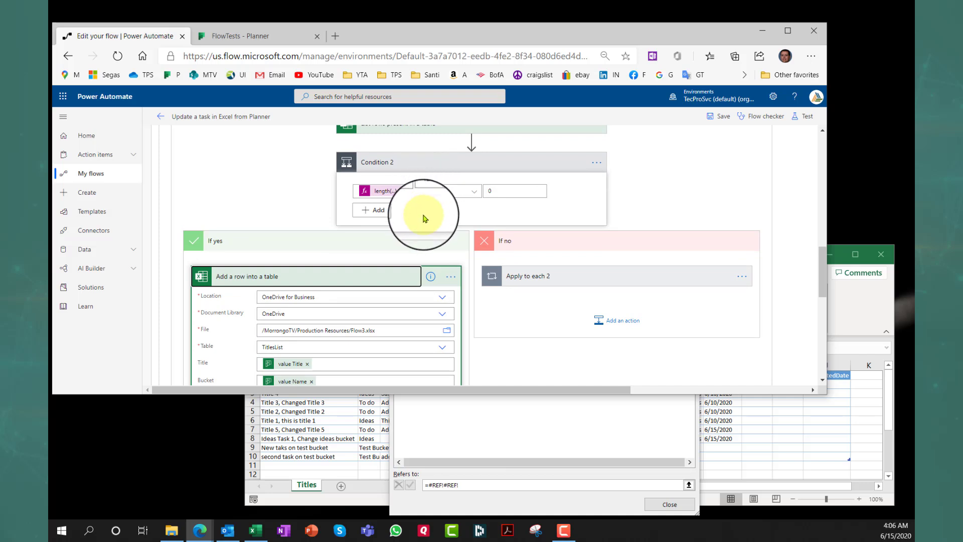
pyautogui.scroll(2, 424, 219)
pyautogui.scroll(-4, 423, 218)
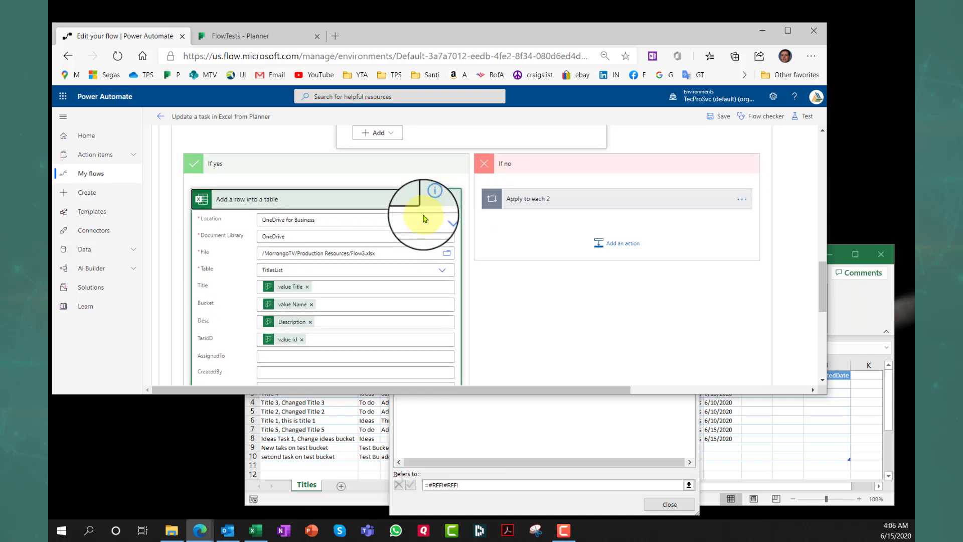
# - Review the column mappings in Add a row into a table and open the dynamic content list for Title
pyautogui.scroll(-1, 423, 218)
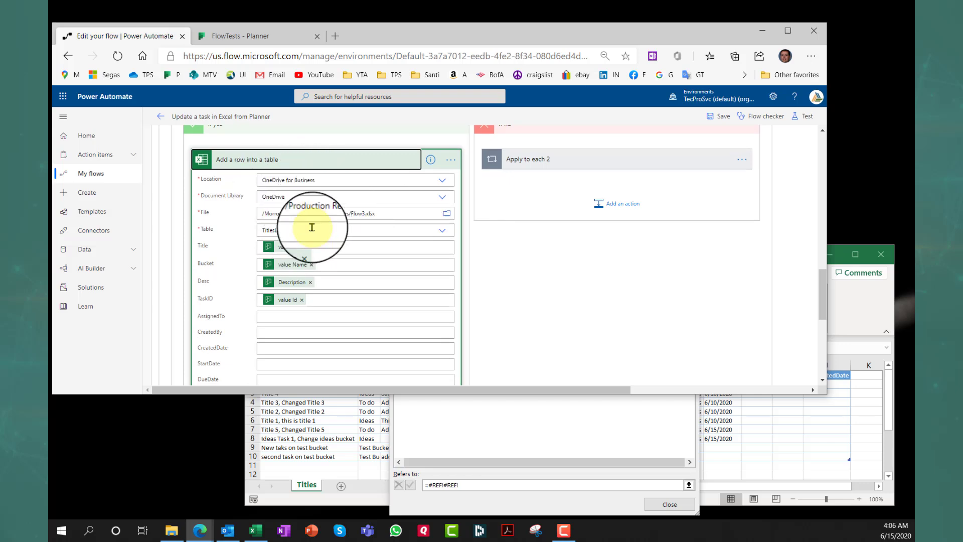
pyautogui.scroll(-2, 312, 228)
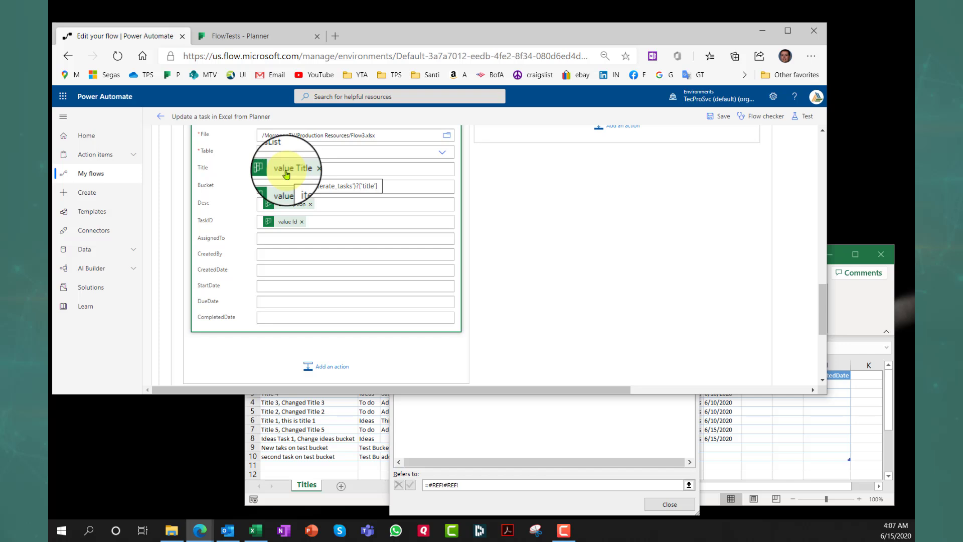
pyautogui.click(330, 165)
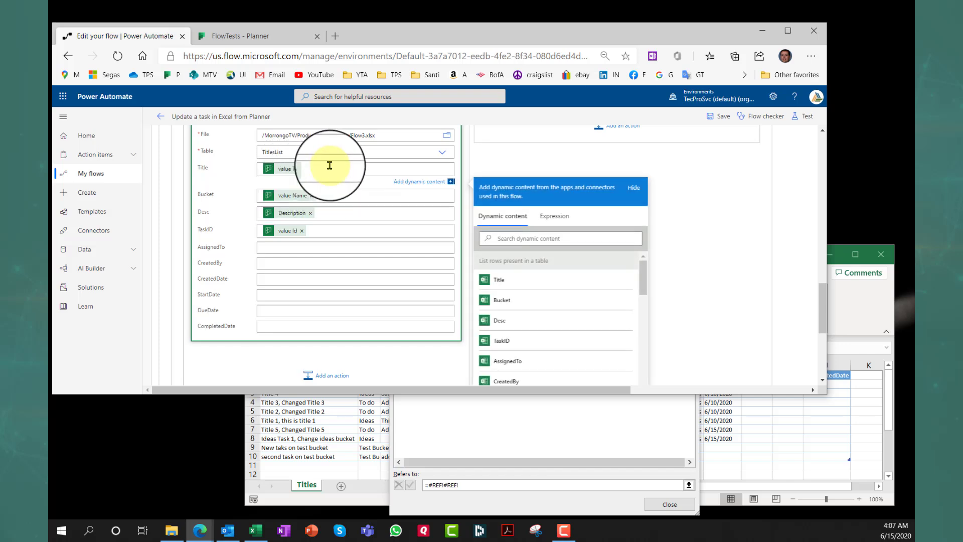
# - Search the dynamic content for "title" for the Title column and for "name" for the Bucket column, without changing either mapping
pyautogui.click(525, 238)
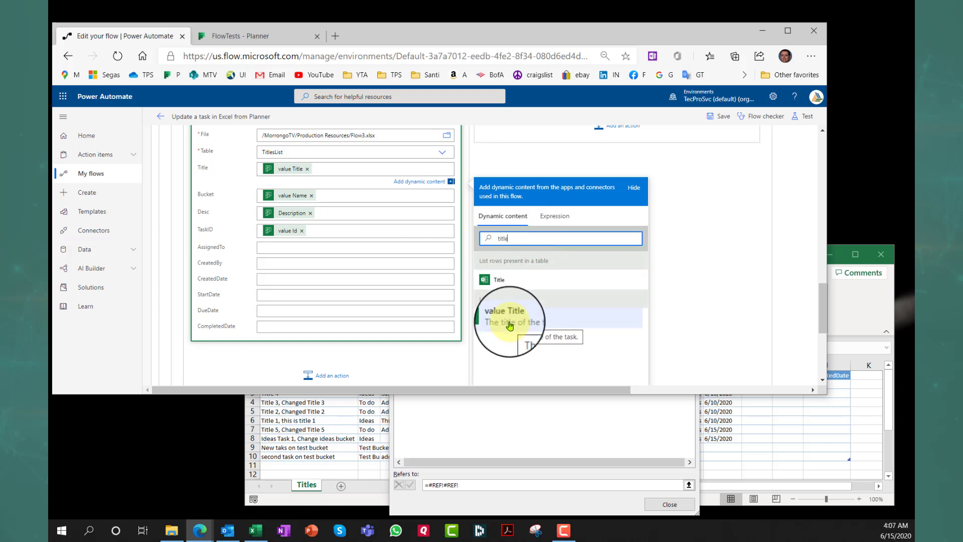
pyautogui.click(344, 200)
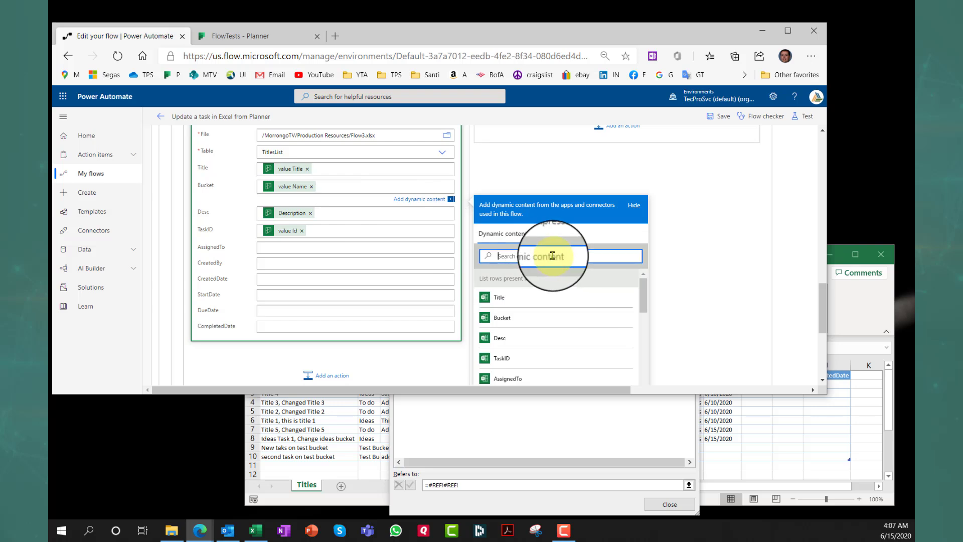
pyautogui.write('name')
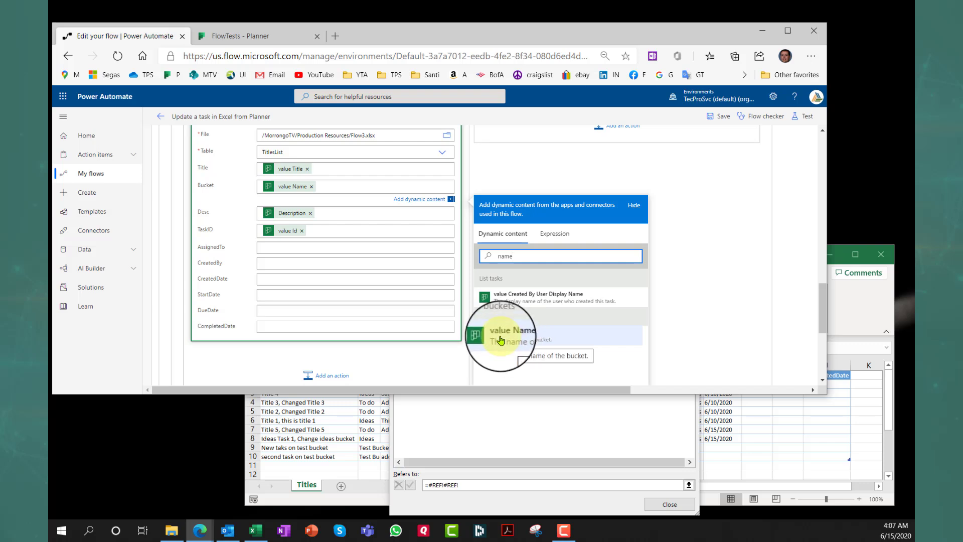
# - Search the dynamic content for "desc" for the Desc column to locate Get task details' Description, and close the list
pyautogui.click(329, 213)
pyautogui.click(516, 270)
pyautogui.write('des')
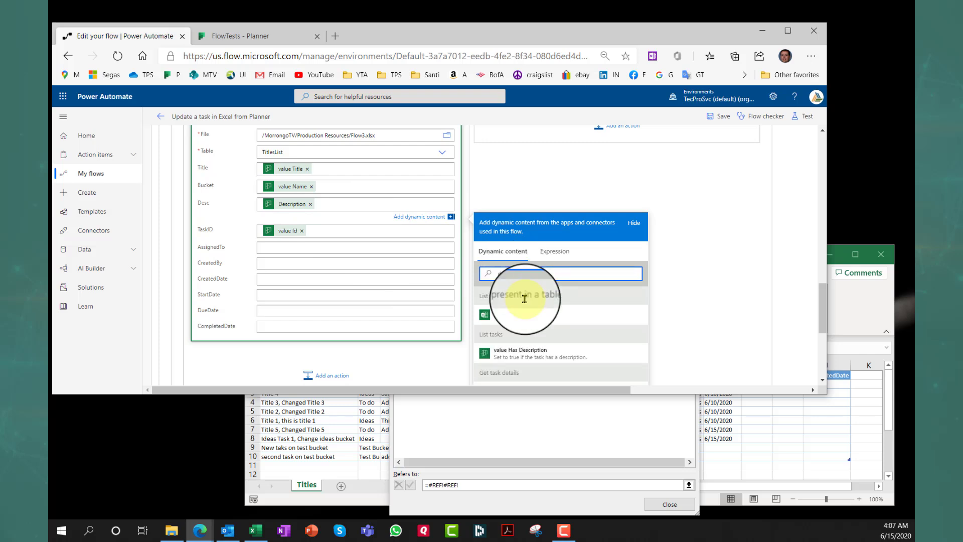
pyautogui.scroll(-2, 524, 299)
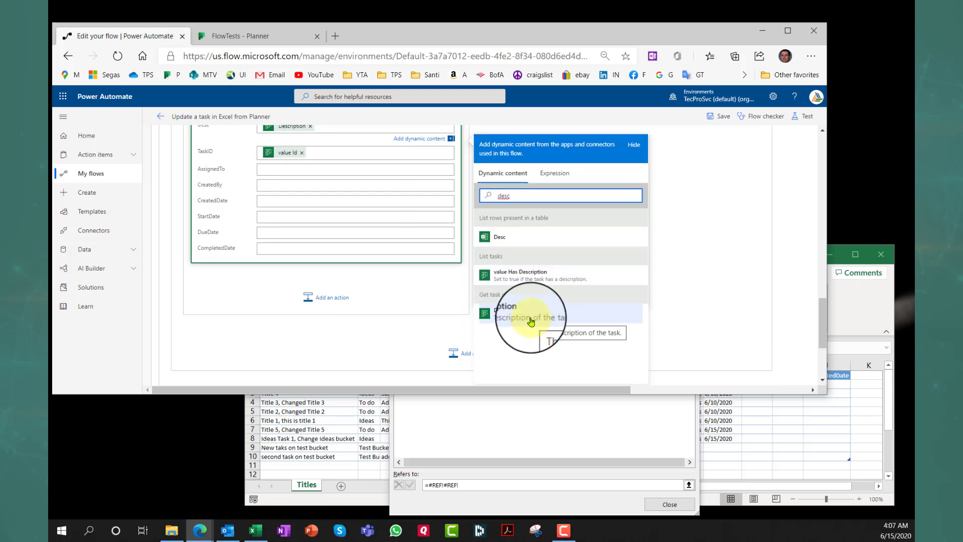
pyautogui.scroll(2, 531, 321)
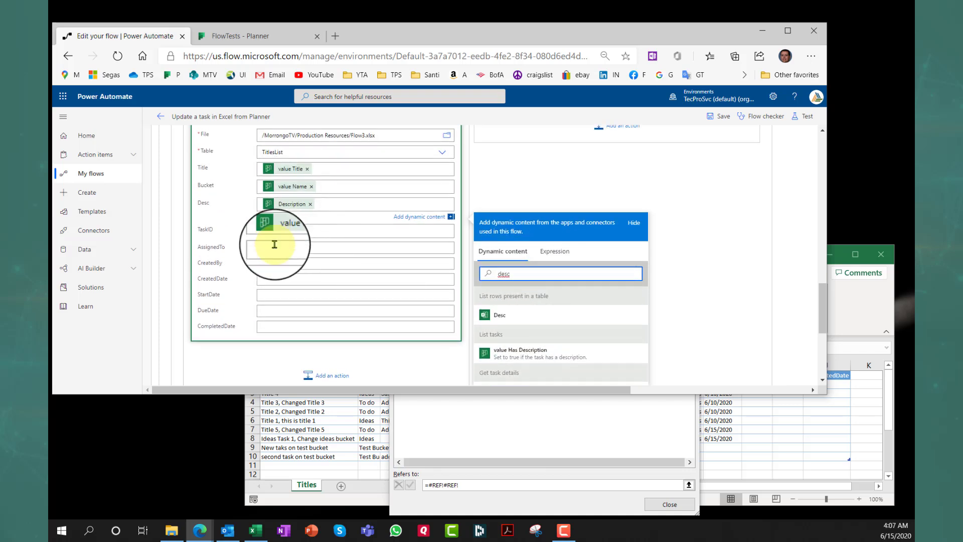
pyautogui.click(337, 309)
# - Review Condition 2's comparison against 0 and the contents of its If no branch
pyautogui.scroll(4, 401, 301)
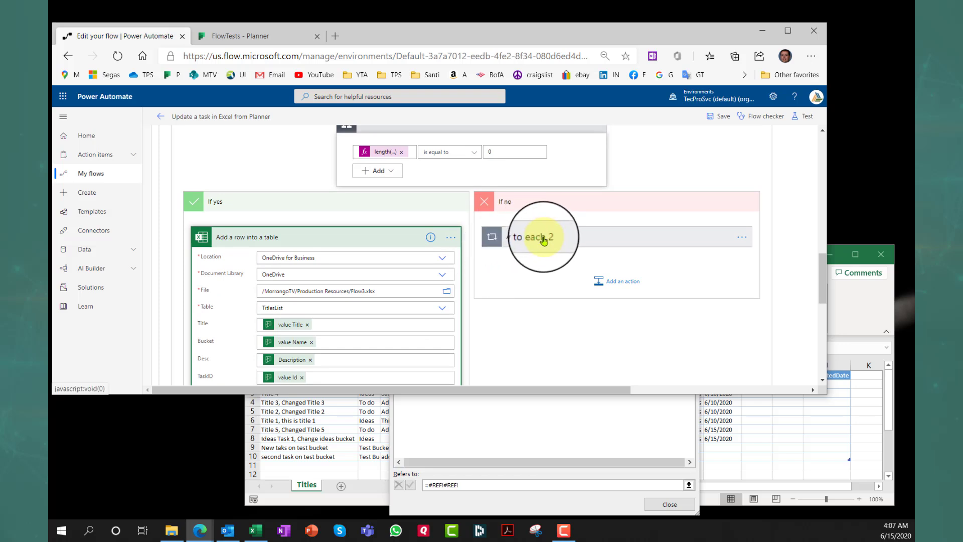
pyautogui.scroll(3, 503, 199)
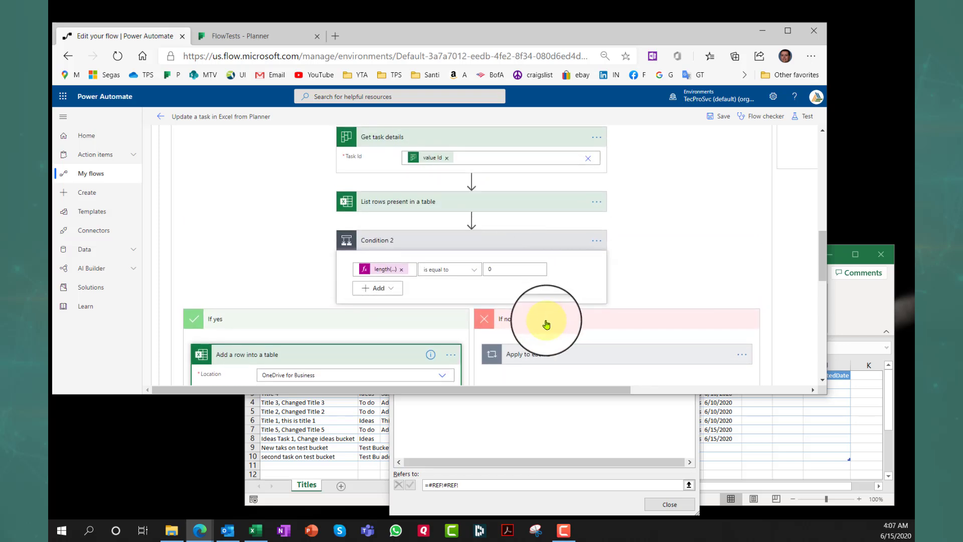
pyautogui.scroll(-2, 546, 323)
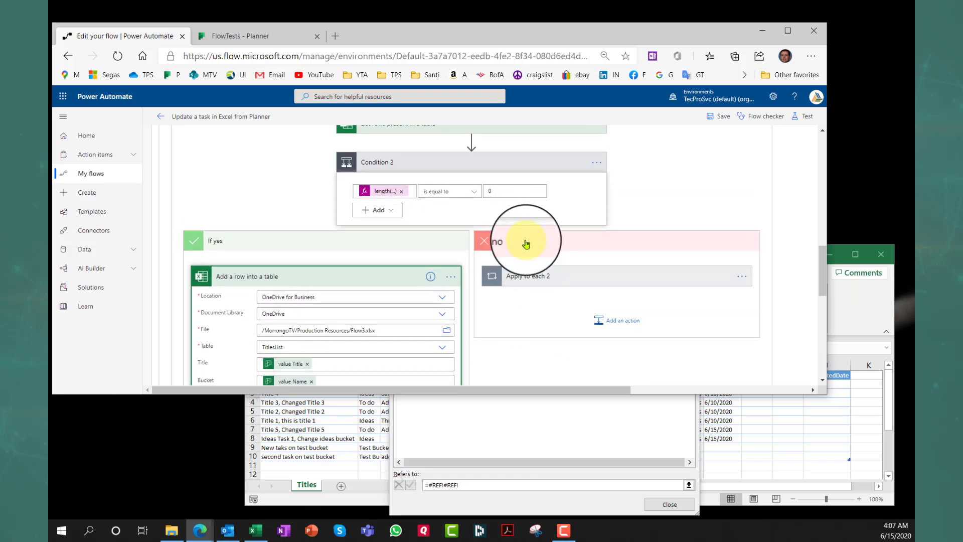
pyautogui.click(484, 195)
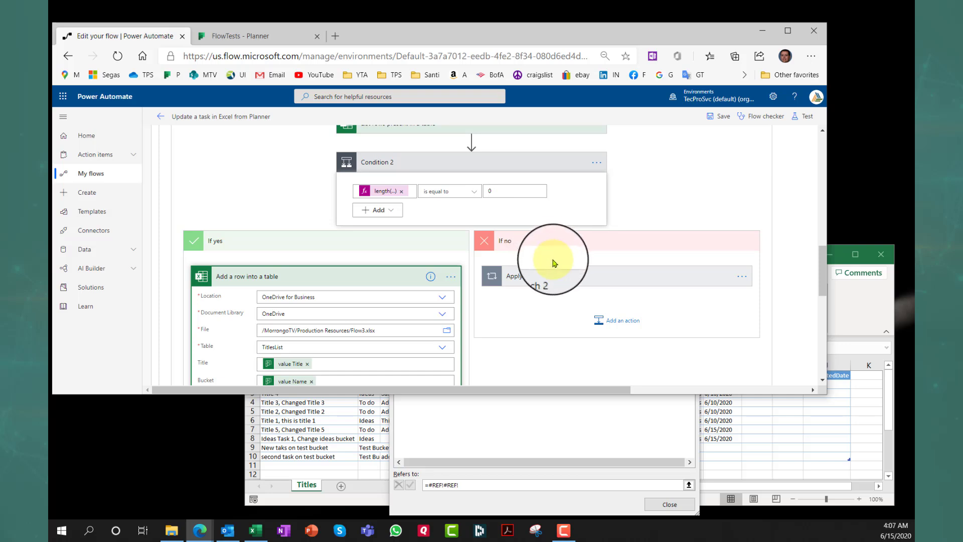
# - Expand Apply to each 2 and its Update a row action, and review the loop input, file, table and key column
pyautogui.click(556, 284)
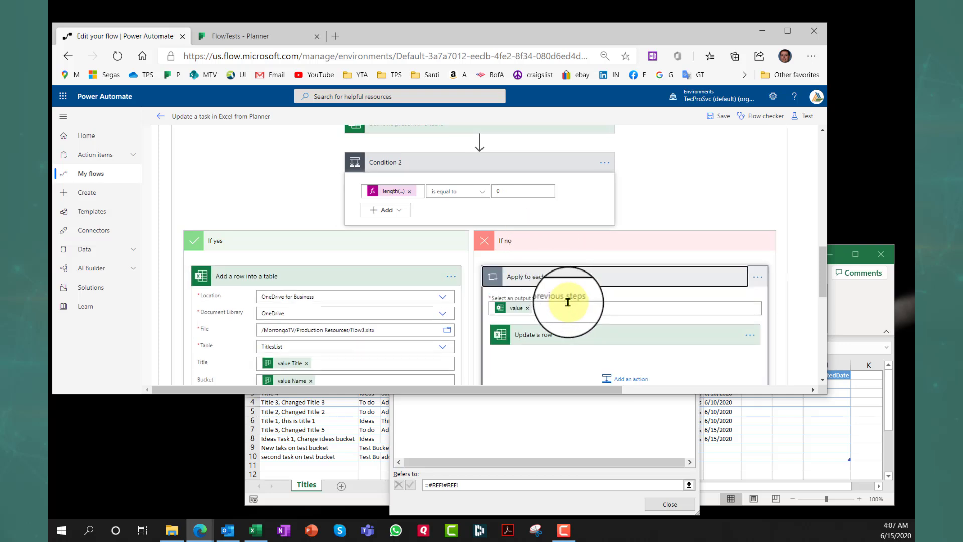
pyautogui.scroll(-2, 555, 305)
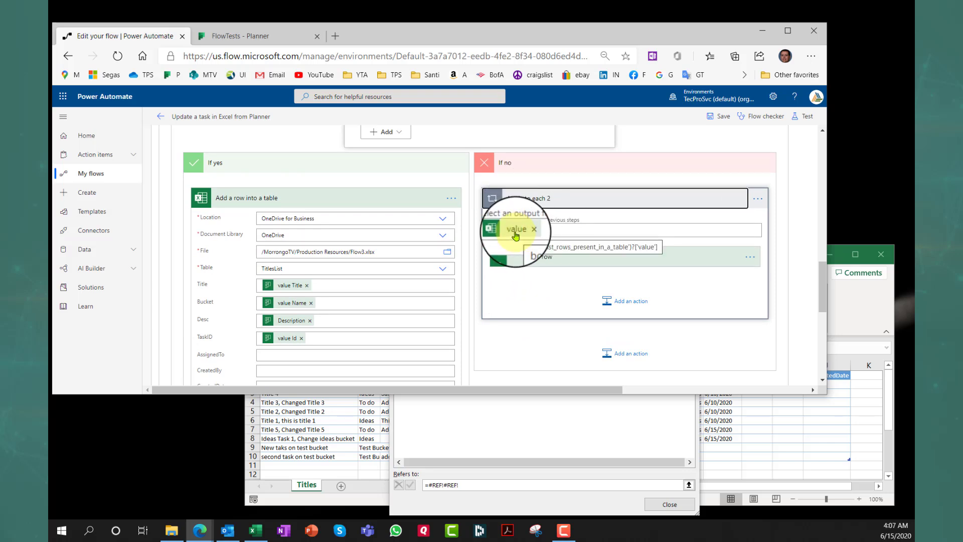
pyautogui.click(553, 263)
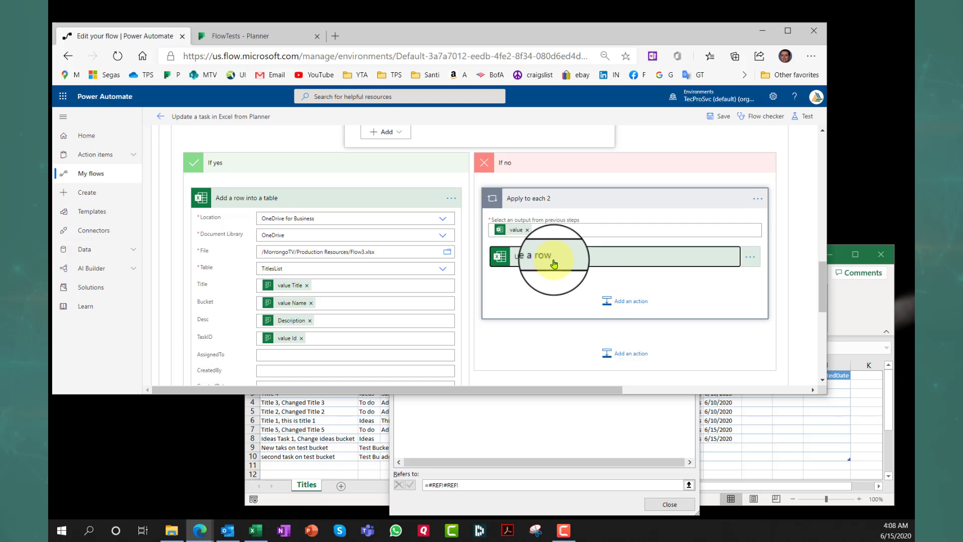
pyautogui.scroll(-3, 536, 321)
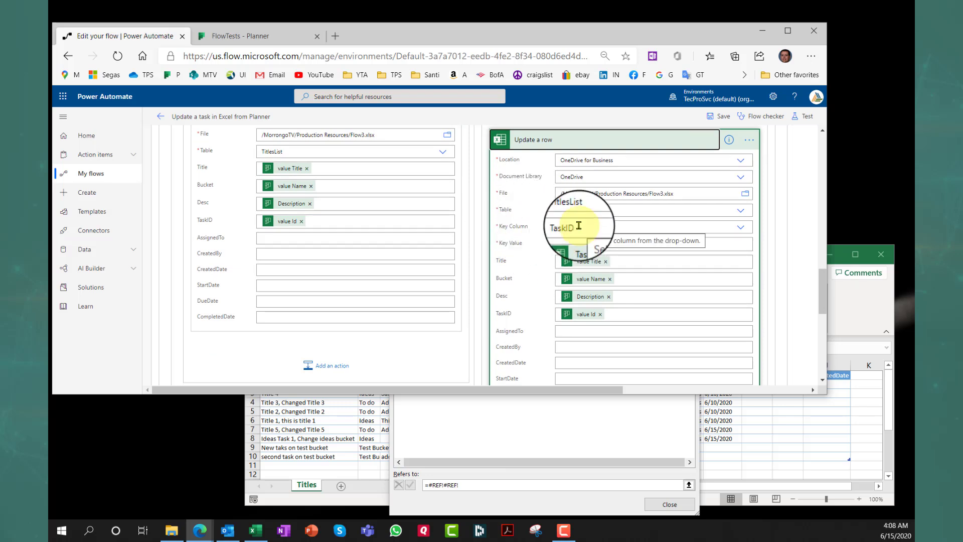
# - Switch to the Flow3 workbook in Excel, close Name Manager and select the TaskID column header
pyautogui.click(855, 309)
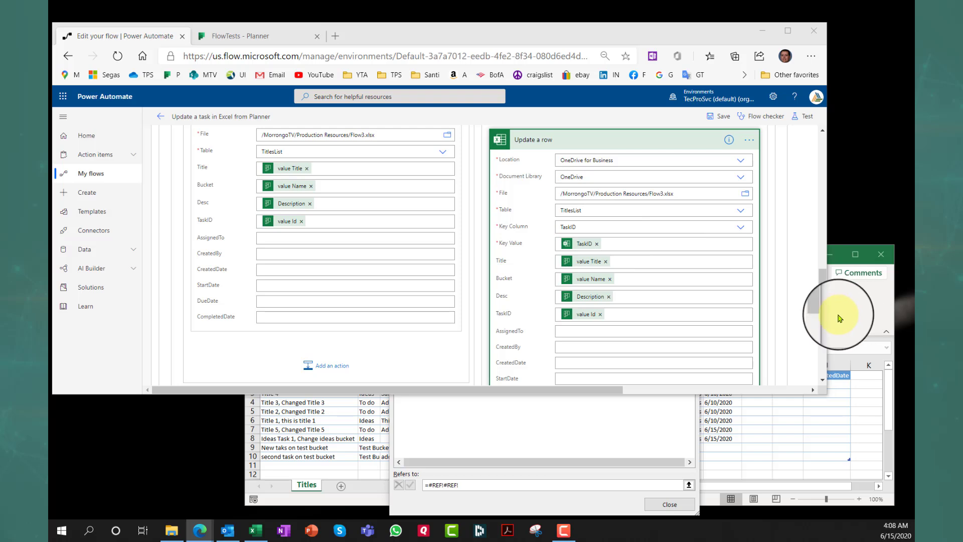
pyautogui.click(669, 504)
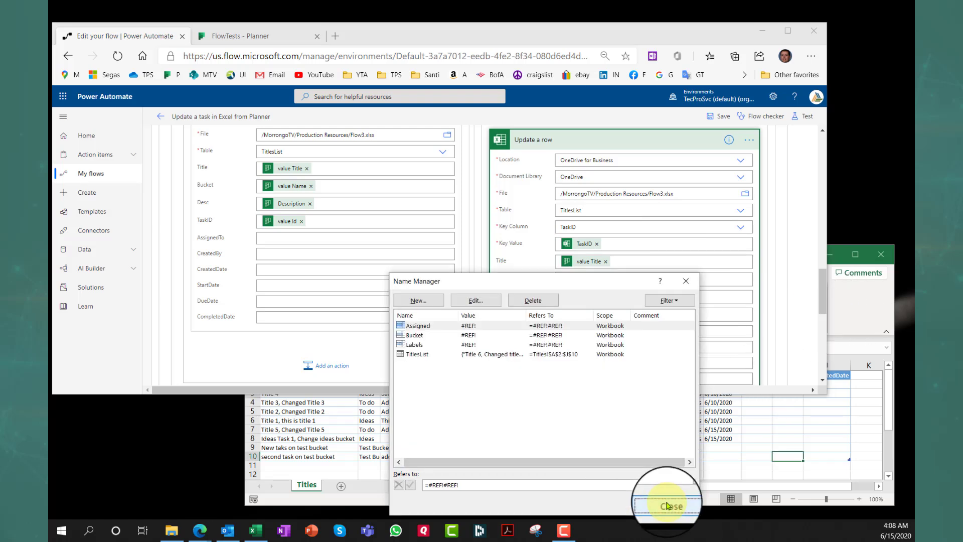
pyautogui.click(835, 311)
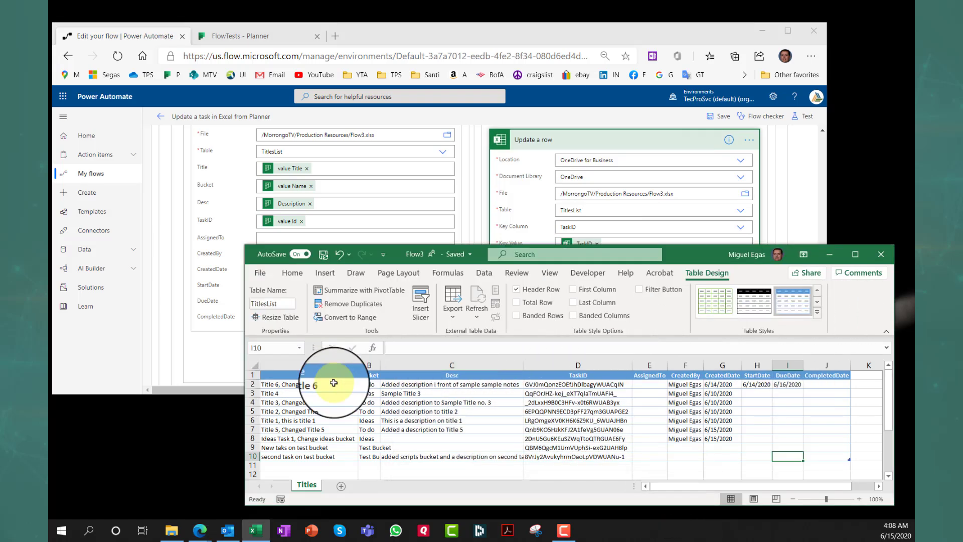
pyautogui.click(572, 376)
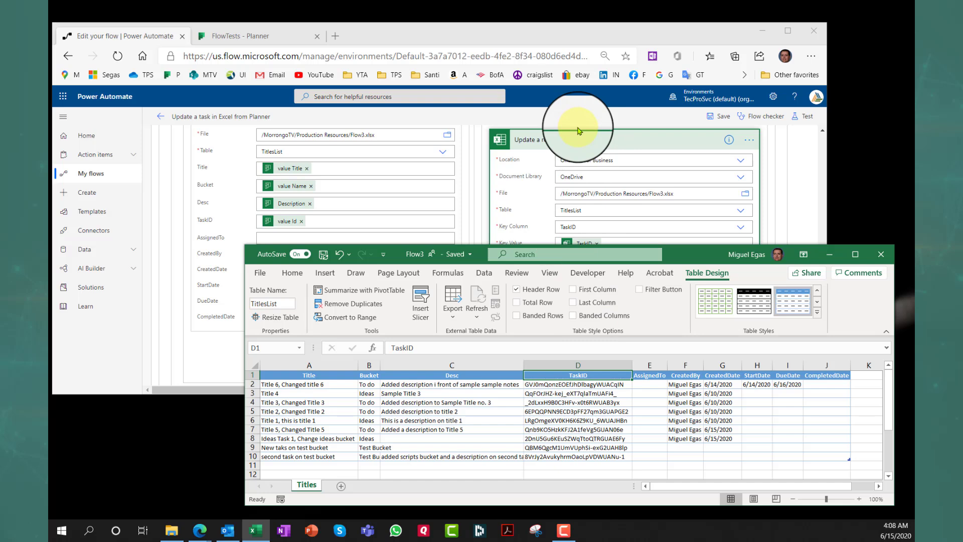
# - Return to Power Automate, reopen Update a row and review its key value and column mappings
pyautogui.click(583, 146)
pyautogui.click(583, 145)
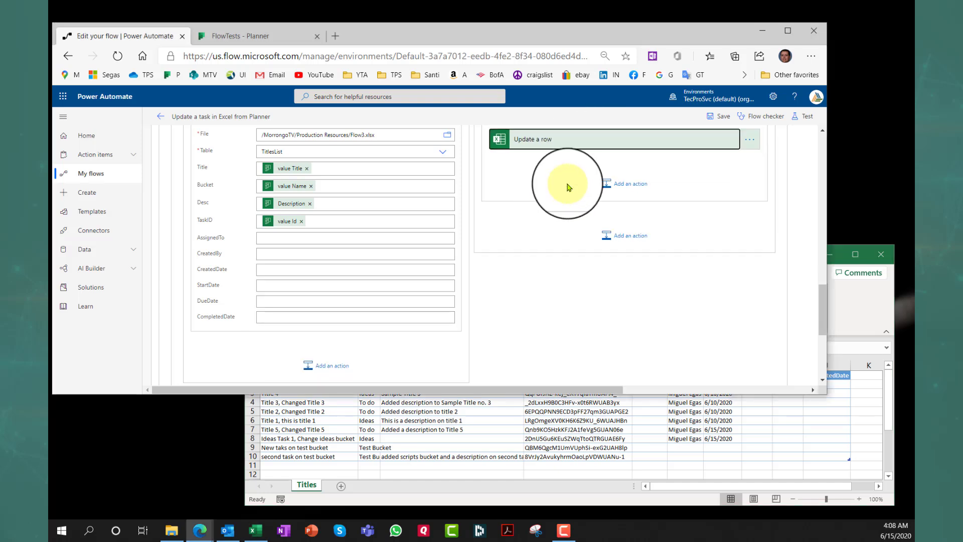
pyautogui.scroll(2, 574, 206)
pyautogui.scroll(1, 574, 206)
pyautogui.click(579, 260)
pyautogui.scroll(-3, 552, 276)
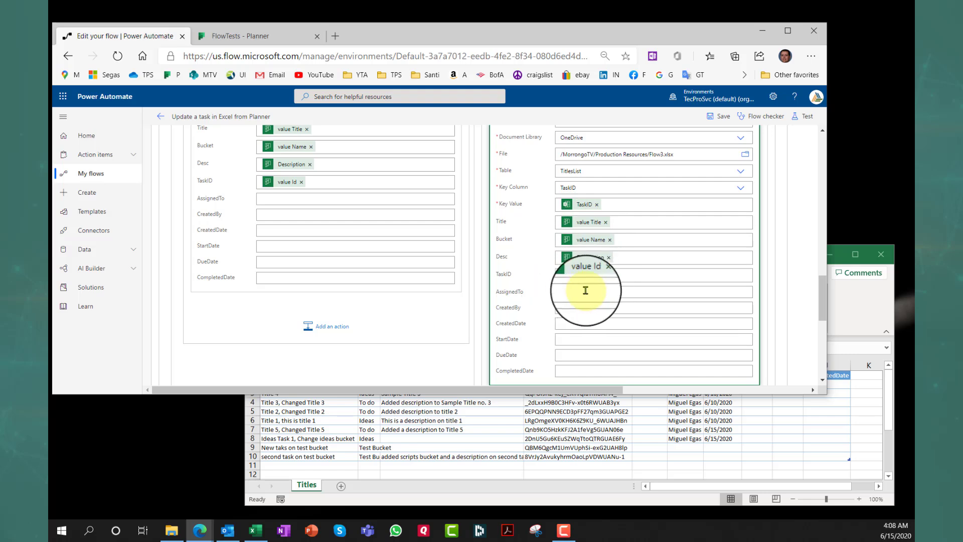
pyautogui.scroll(-3, 594, 291)
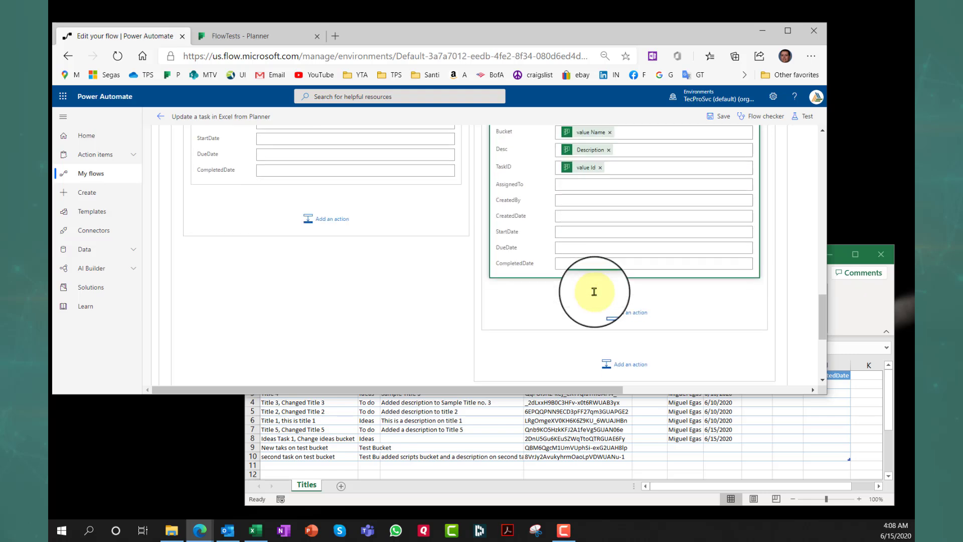
# - Collapse the If no and If yes branches of Condition 2
pyautogui.scroll(3, 594, 292)
pyautogui.scroll(10, 594, 292)
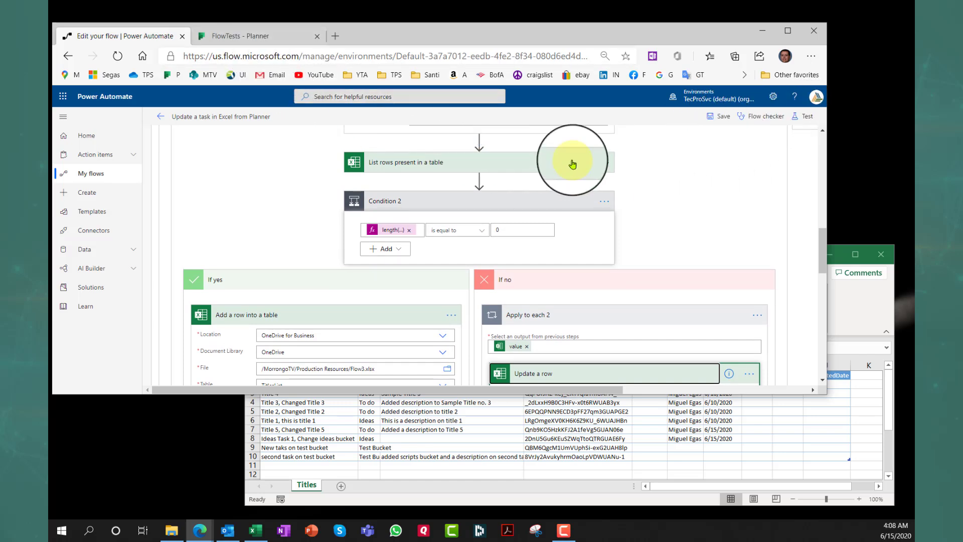
pyautogui.click(562, 285)
pyautogui.click(397, 279)
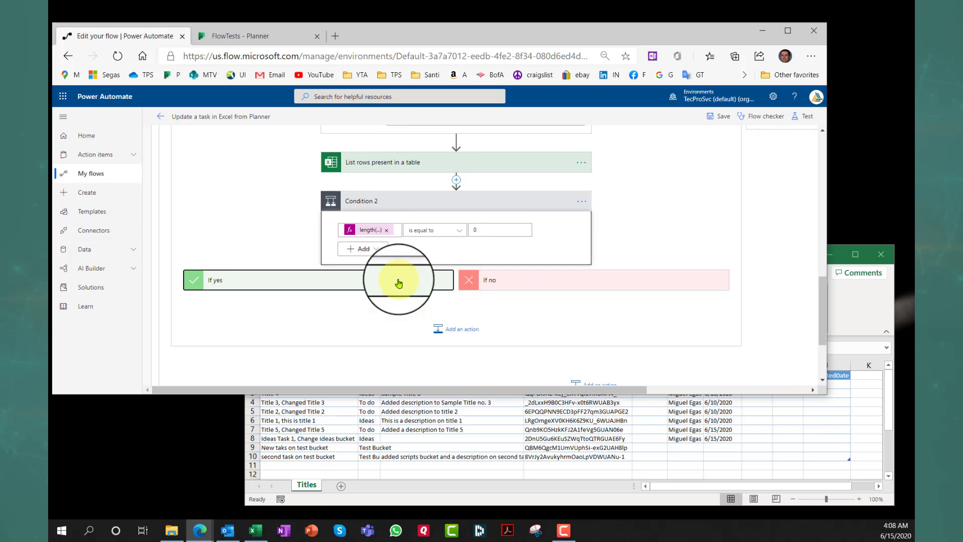
# - Recheck the settings of List rows present in a table, and collapse it along with Get task details and Condition 2
pyautogui.click(455, 164)
pyautogui.scroll(5, 492, 194)
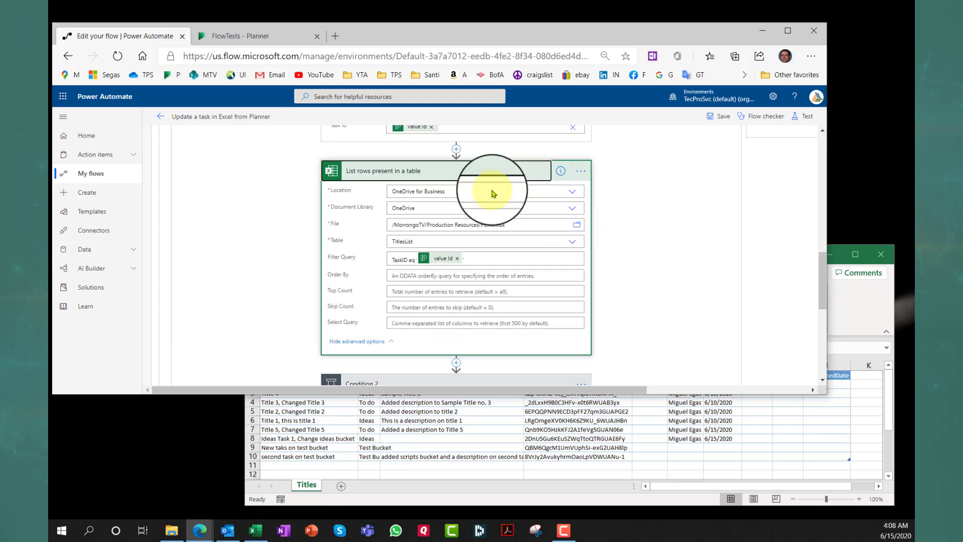
pyautogui.scroll(-2, 492, 226)
pyautogui.click(476, 216)
pyautogui.click(484, 256)
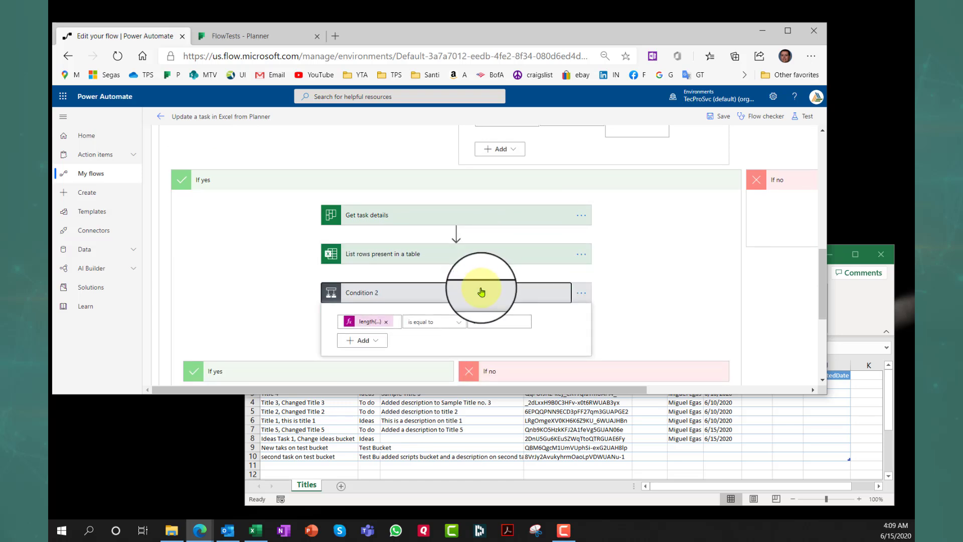
pyautogui.click(481, 291)
# - Collapse the remaining flow cards: Iterate tasks, List tasks, List buckets, Recurrence and Iterate bucket
pyautogui.scroll(3, 525, 281)
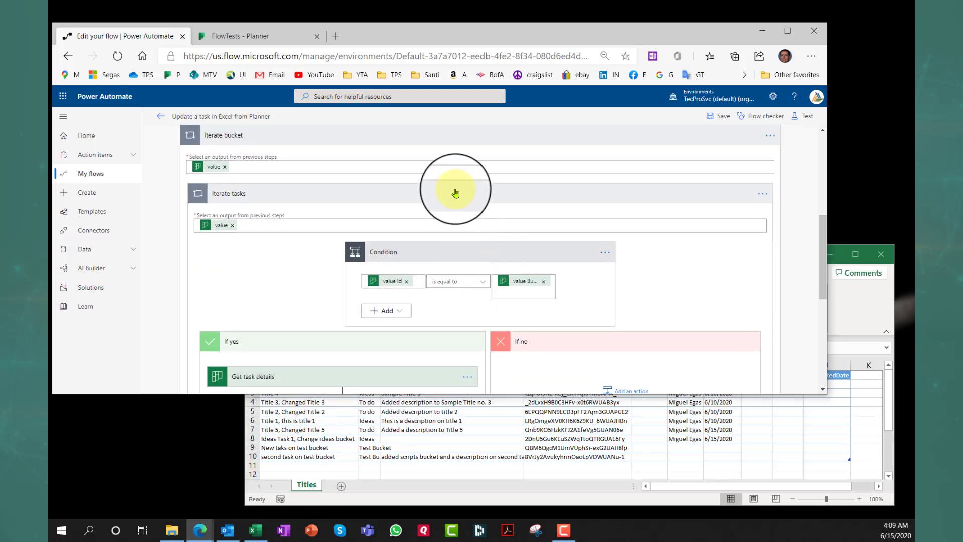
pyautogui.click(455, 192)
pyautogui.scroll(5, 431, 216)
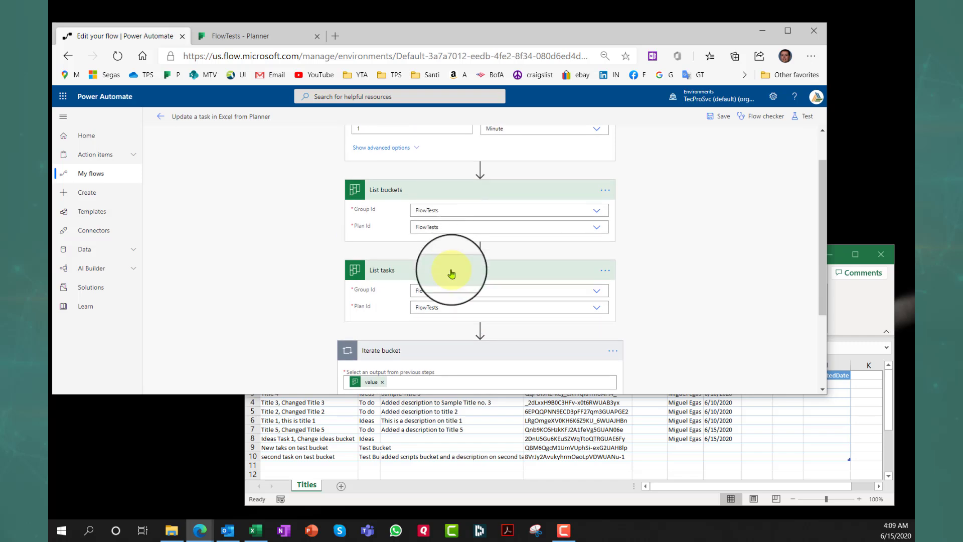
pyautogui.click(446, 192)
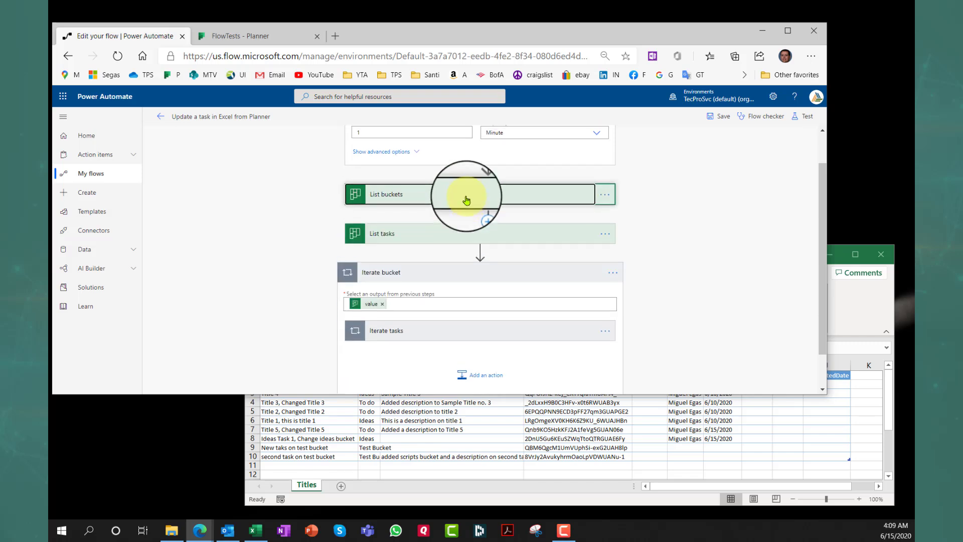
pyautogui.scroll(2, 463, 180)
pyautogui.click(459, 146)
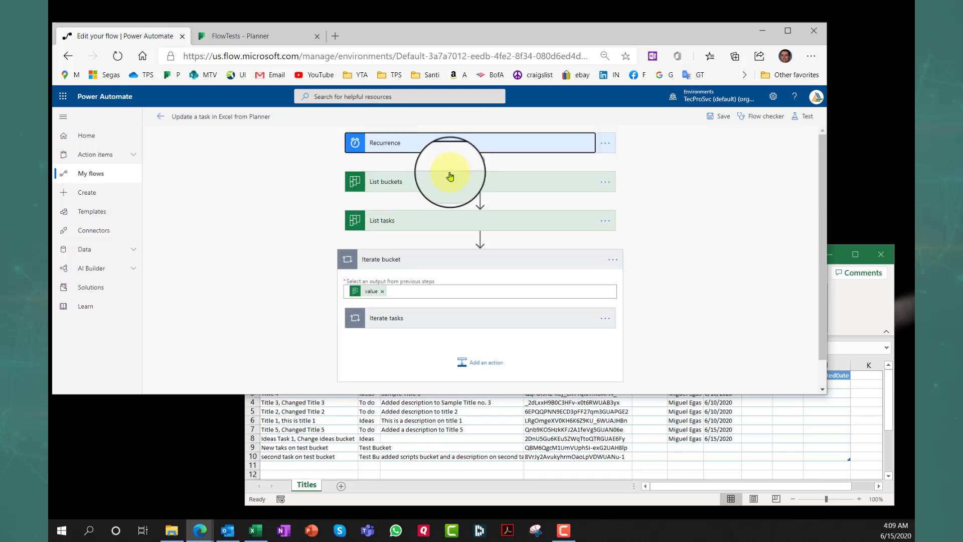
pyautogui.click(439, 260)
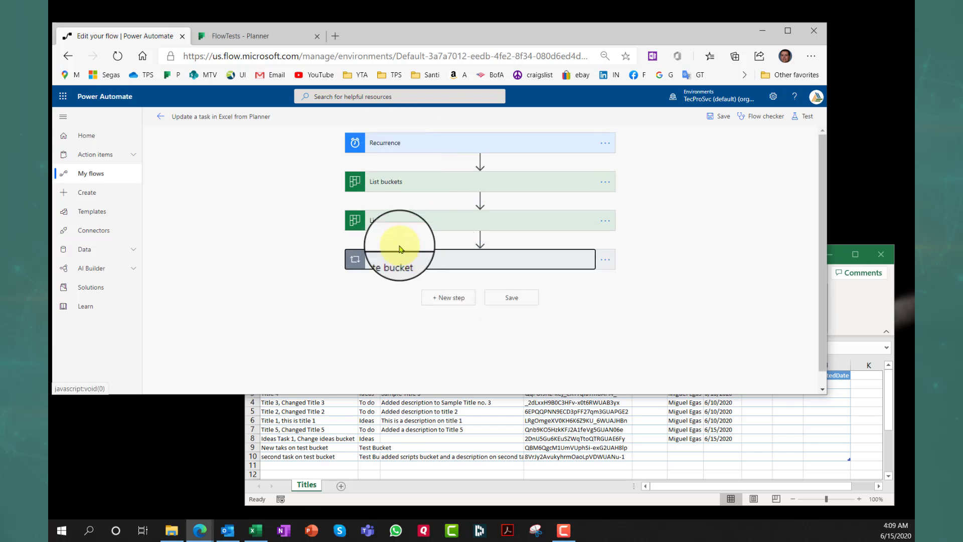
# - Leave the flow editor and compare the TitlesList table in Excel with the FlowTests board in Planner
pyautogui.click(158, 117)
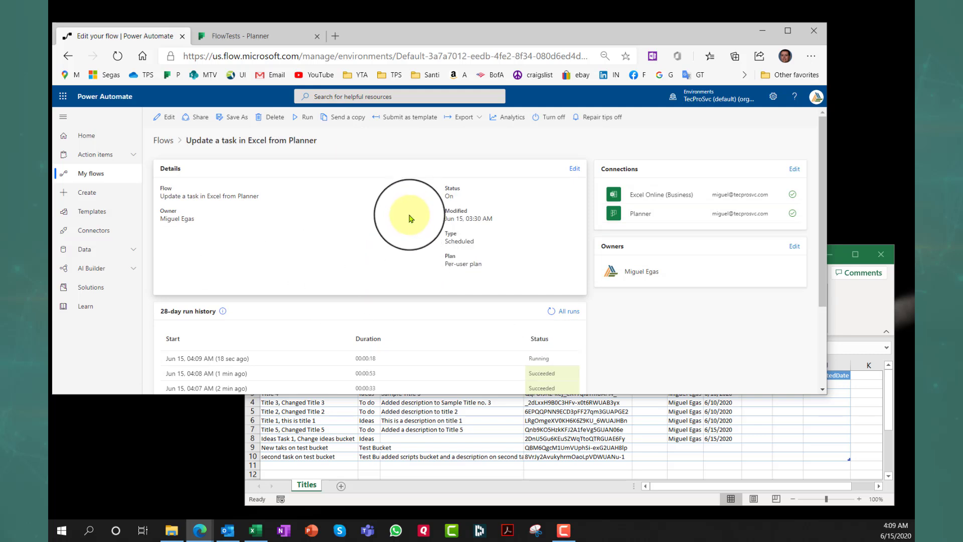
pyautogui.click(847, 318)
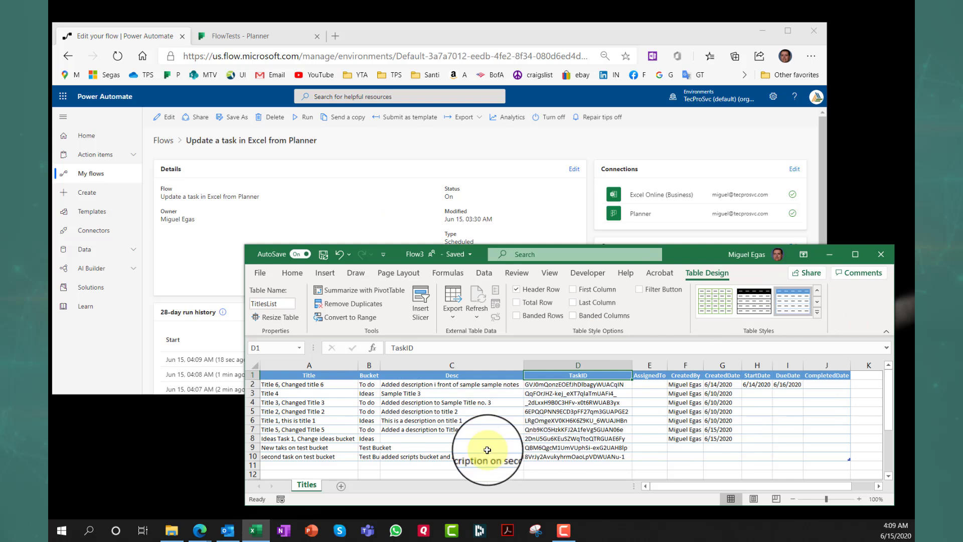
pyautogui.click(220, 43)
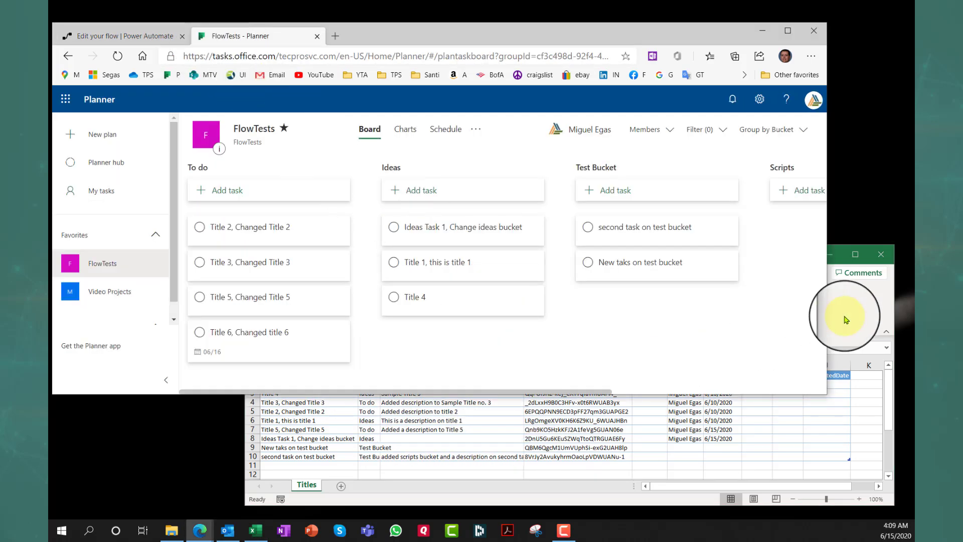
# - In Planner, rename the task "Ideas Task 1, Change ideas bucket" as "this is the new title." and add the note "This is the description column."
pyautogui.click(845, 322)
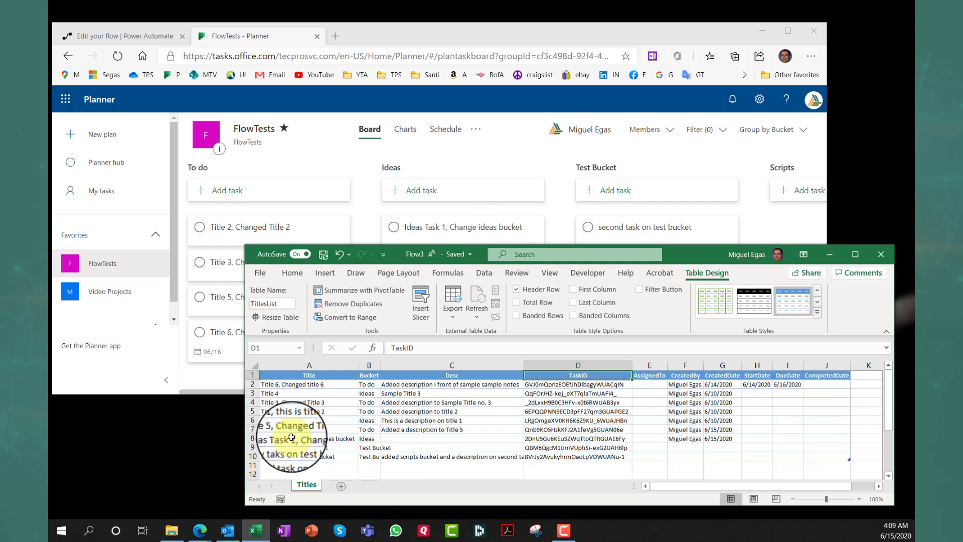
pyautogui.click(435, 232)
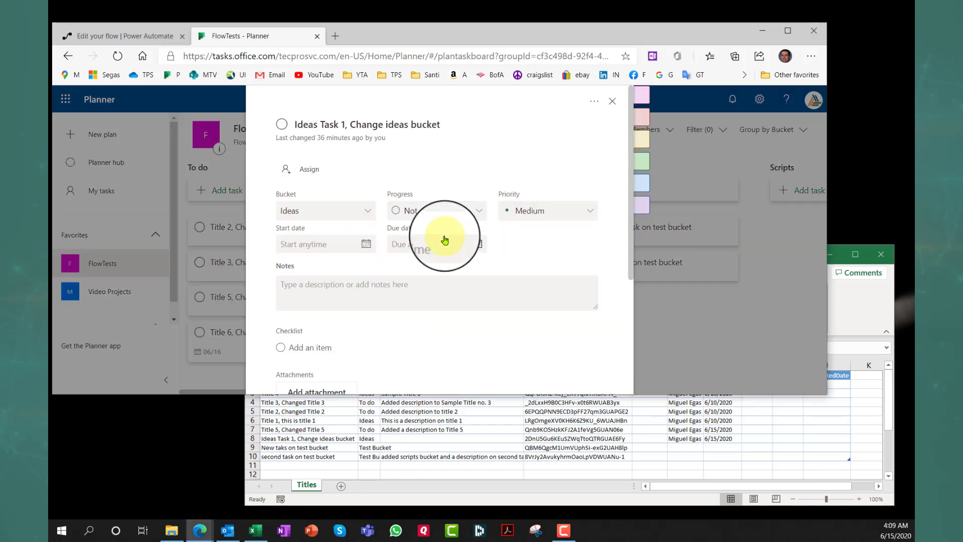
pyautogui.click(436, 125)
pyautogui.moveTo(446, 124); pyautogui.dragTo(290, 123)
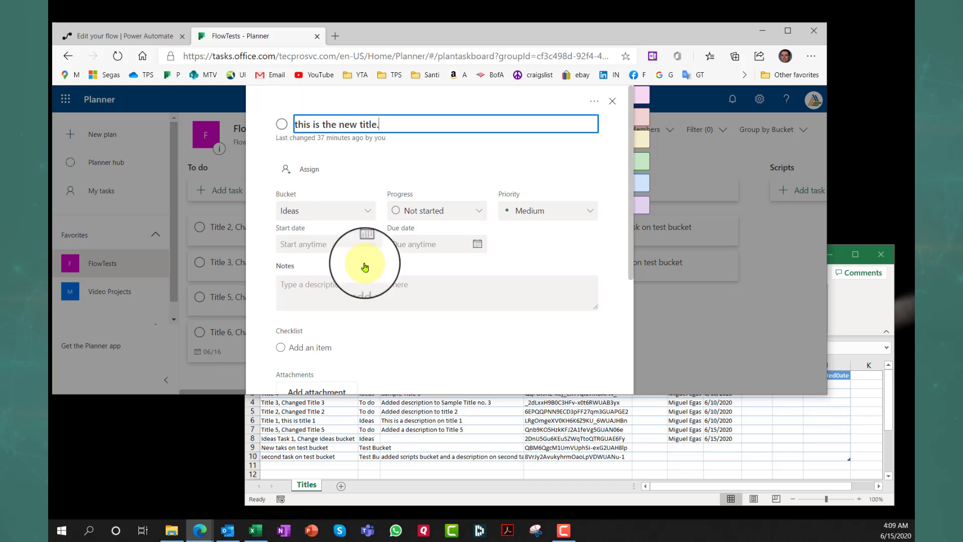
pyautogui.click(382, 291)
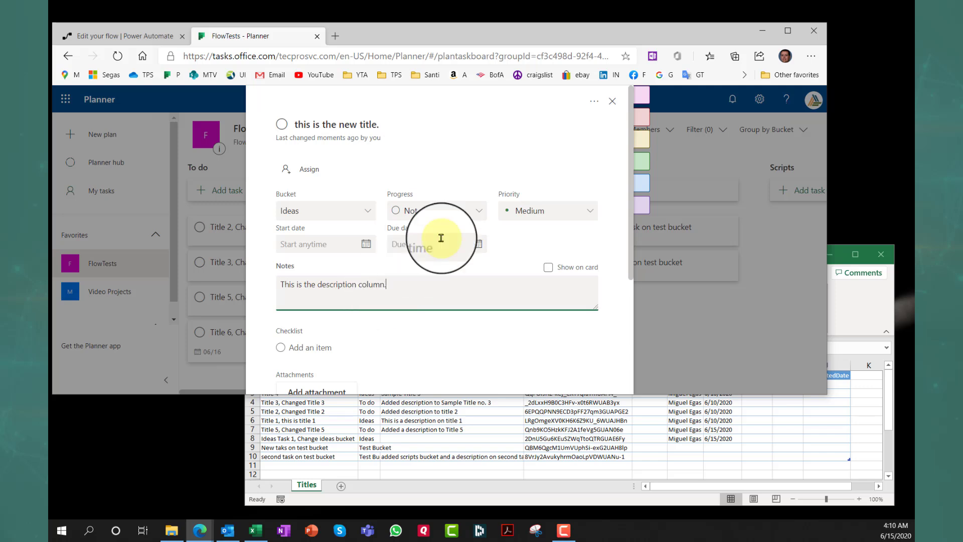
pyautogui.click(615, 102)
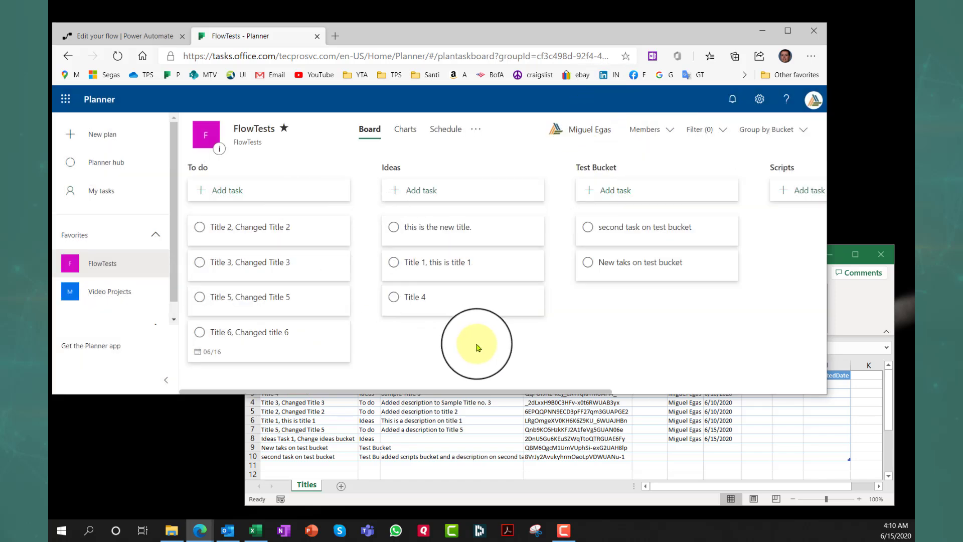
# - Check the renamed task's row in the Excel table, and open the newest Power Automate run from the refreshed run history
pyautogui.click(833, 310)
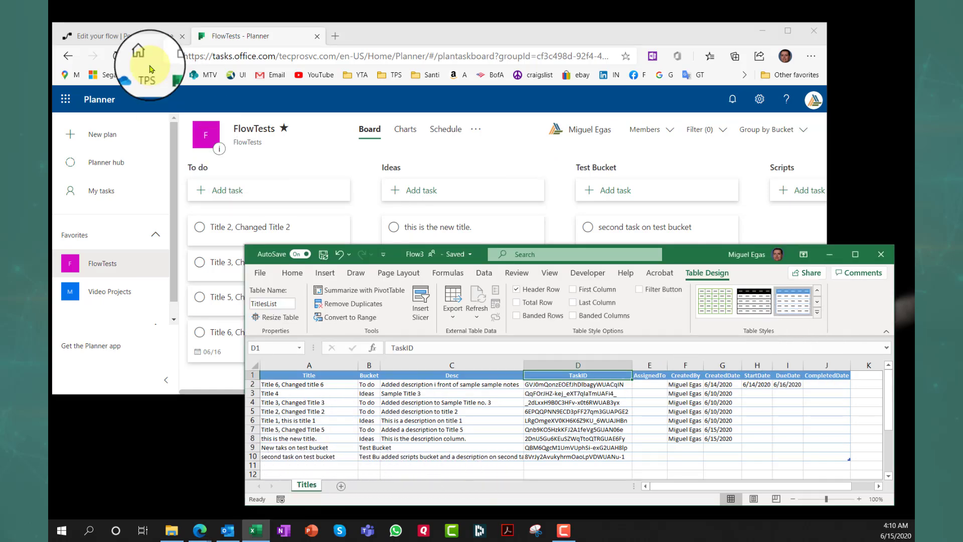
pyautogui.click(144, 44)
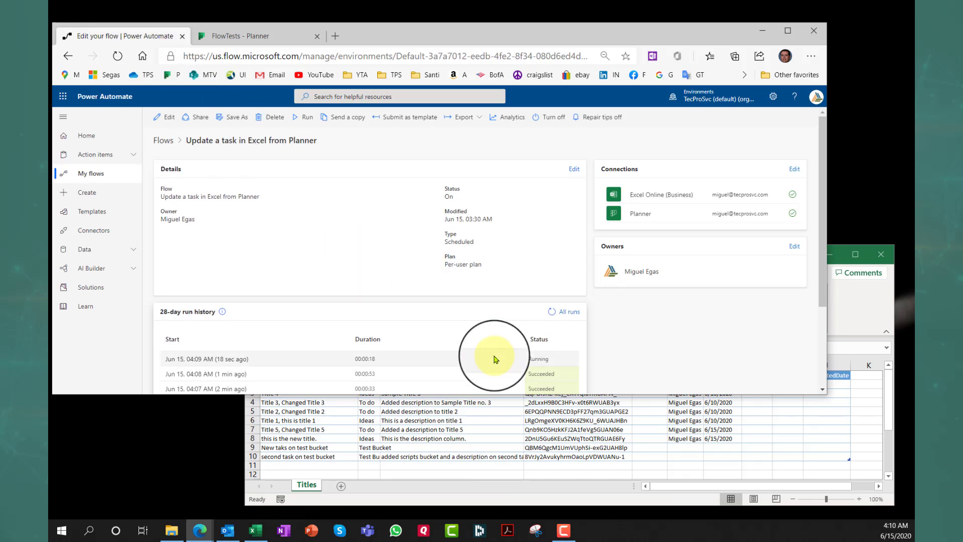
pyautogui.click(551, 312)
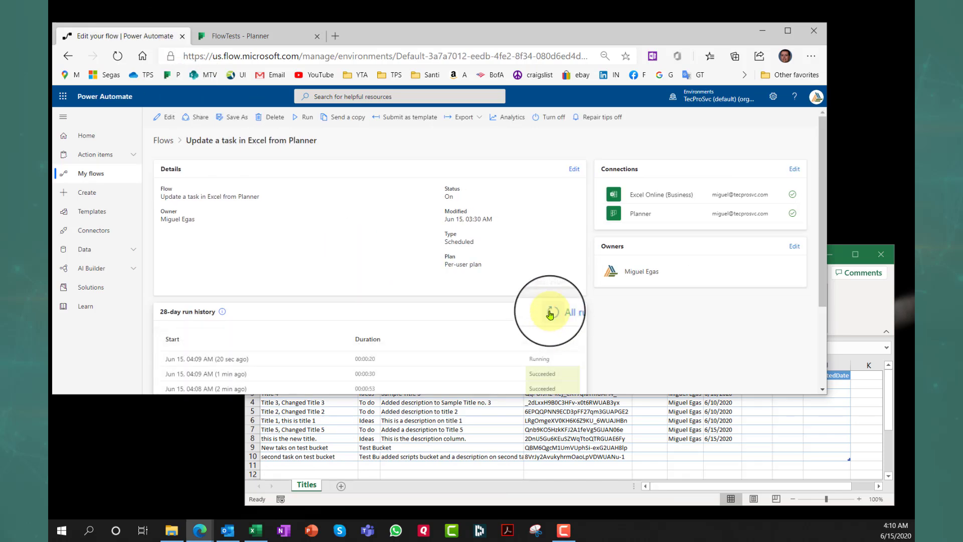
pyautogui.click(225, 363)
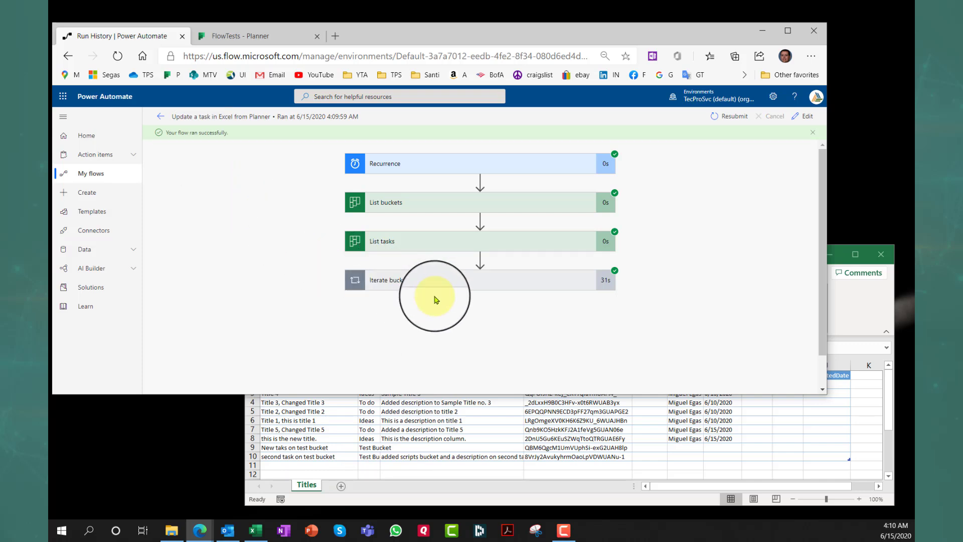
# - Expand Iterate bucket, Iterate tasks and Condition in the run, and examine the condition's expression result and branches
pyautogui.click(504, 290)
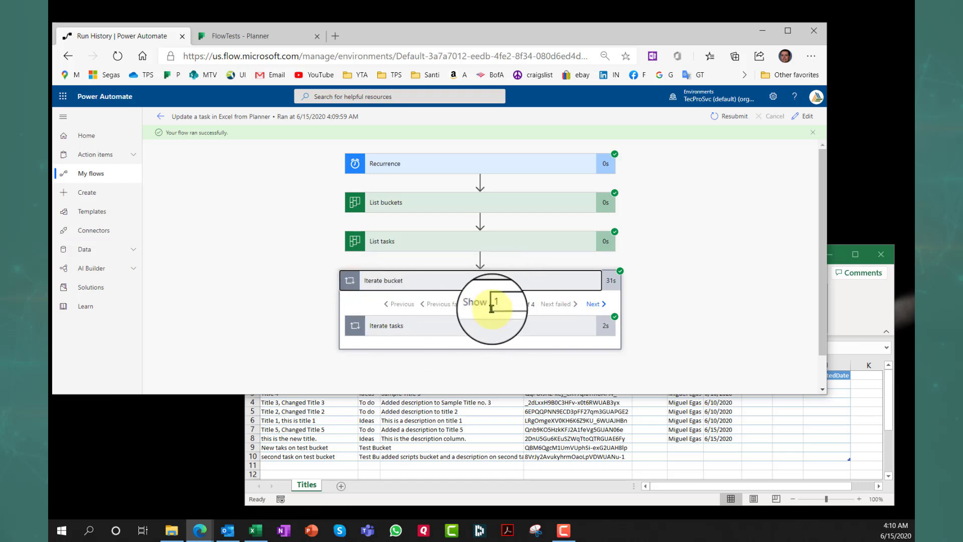
pyautogui.click(522, 331)
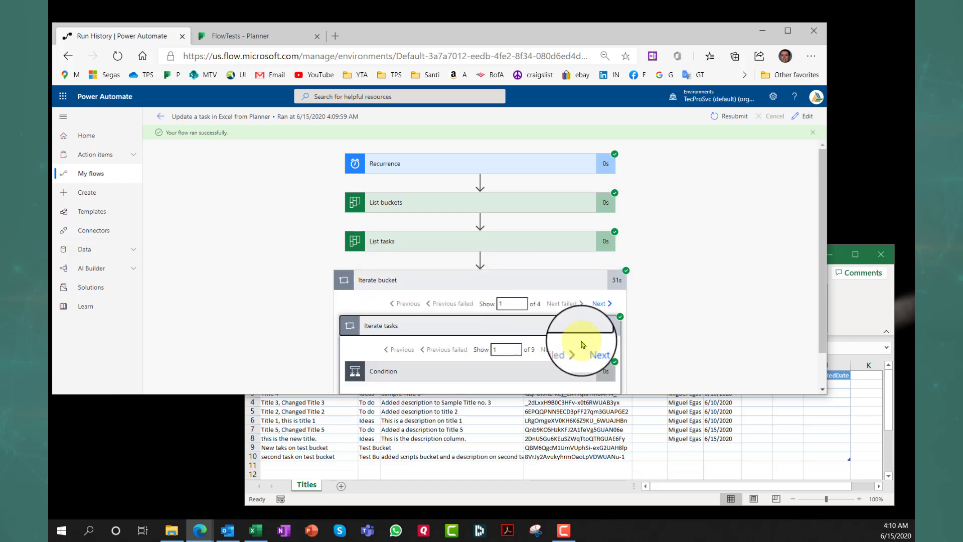
pyautogui.scroll(-1, 525, 332)
pyautogui.click(514, 330)
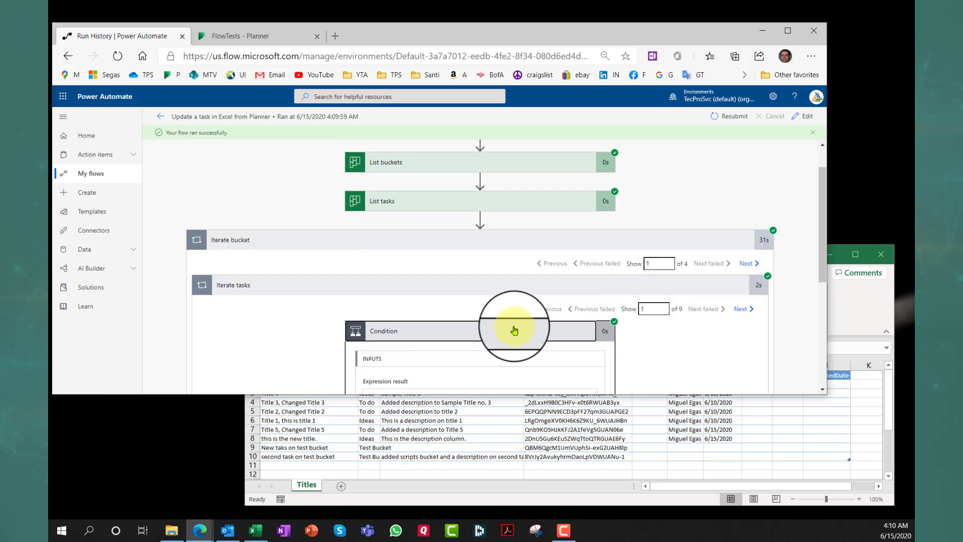
pyautogui.scroll(-3, 516, 332)
pyautogui.scroll(-2, 430, 318)
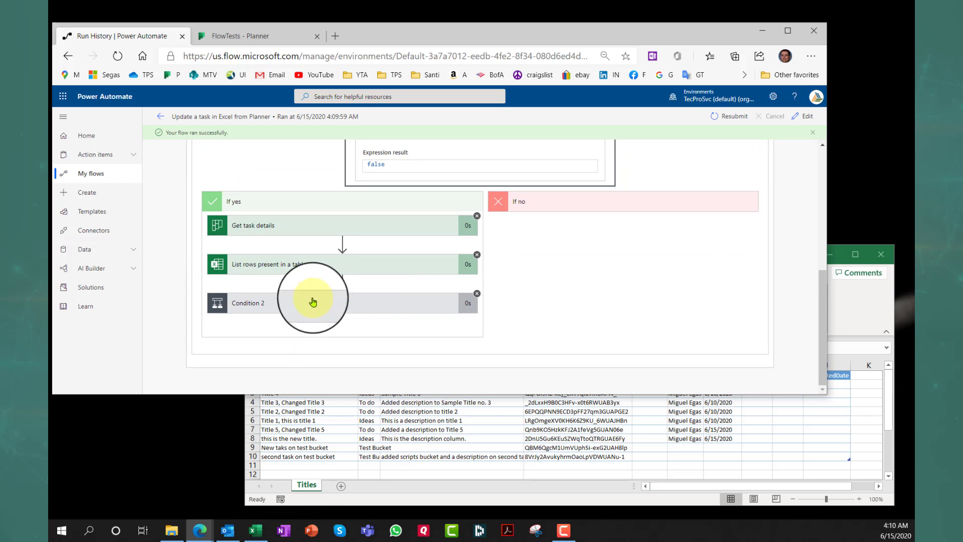
# - Inspect Condition 2 with its Add a row into a table and Apply to each 2 actions, and return to the run history
pyautogui.click(375, 307)
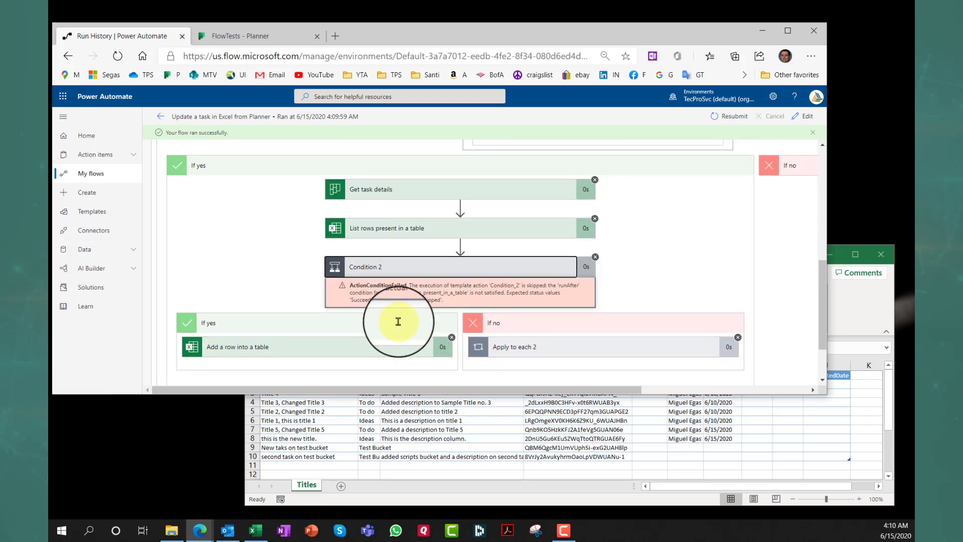
pyautogui.scroll(-2, 402, 301)
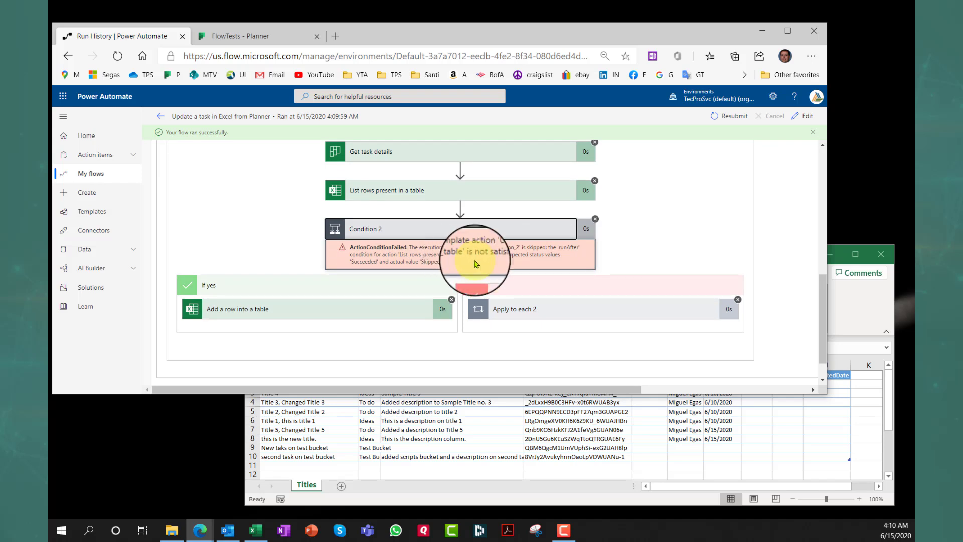
pyautogui.click(563, 317)
pyautogui.scroll(-1, 562, 317)
pyautogui.click(362, 271)
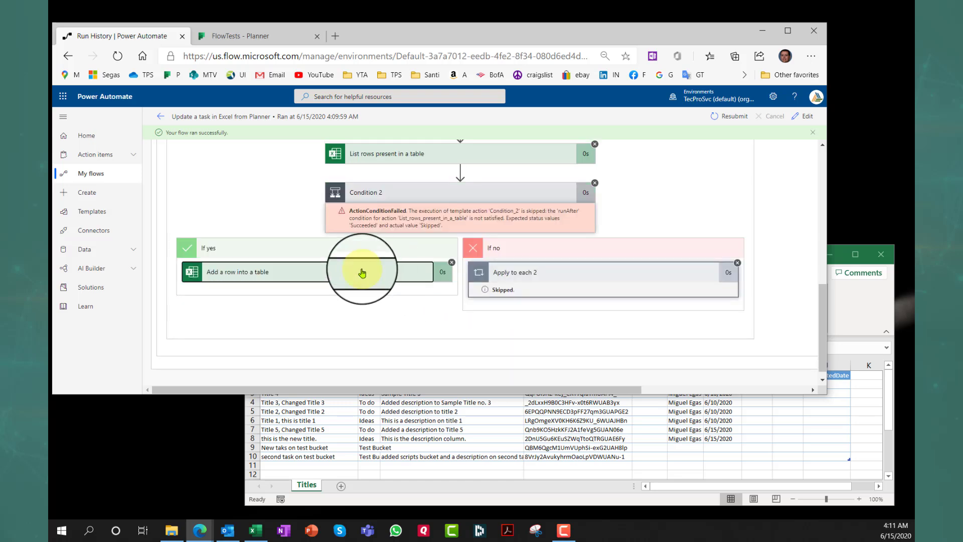
pyautogui.scroll(4, 389, 302)
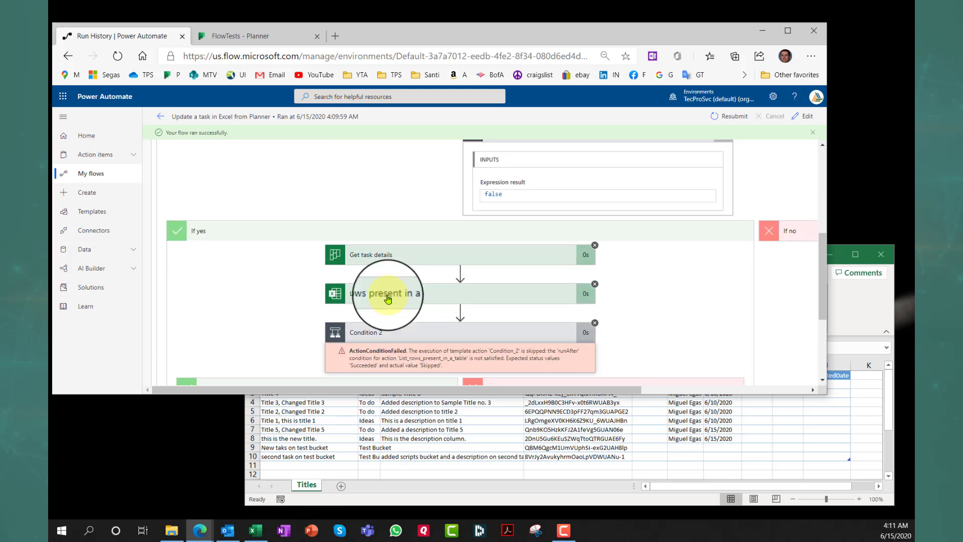
pyautogui.click(162, 117)
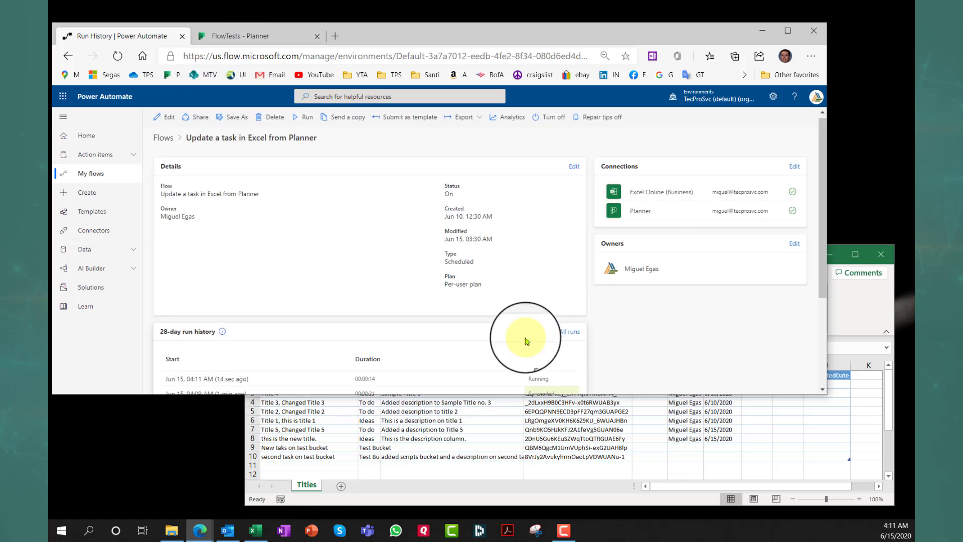
pyautogui.scroll(-3, 479, 325)
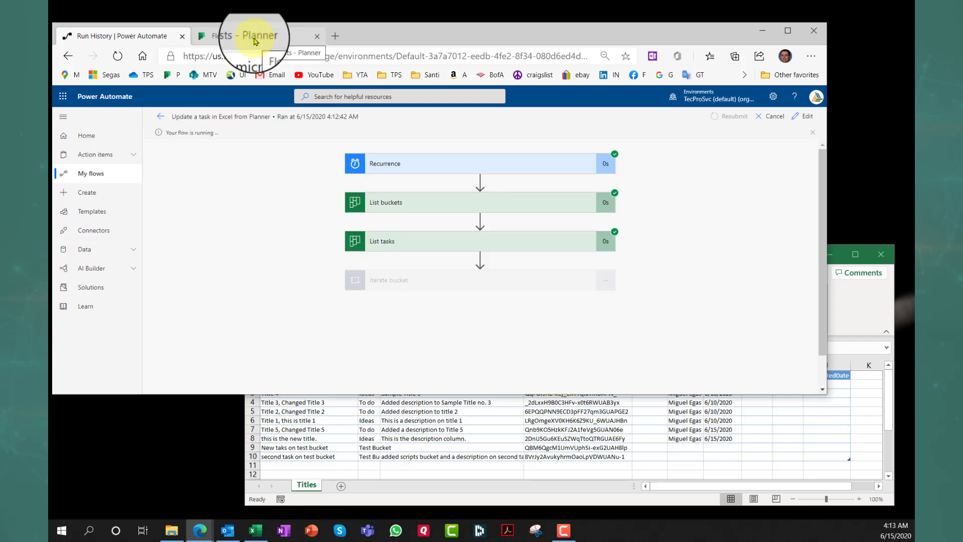
# - Switch to Planner and add a task named "This is a new TASK" to the Ideas bucket
pyautogui.click(258, 35)
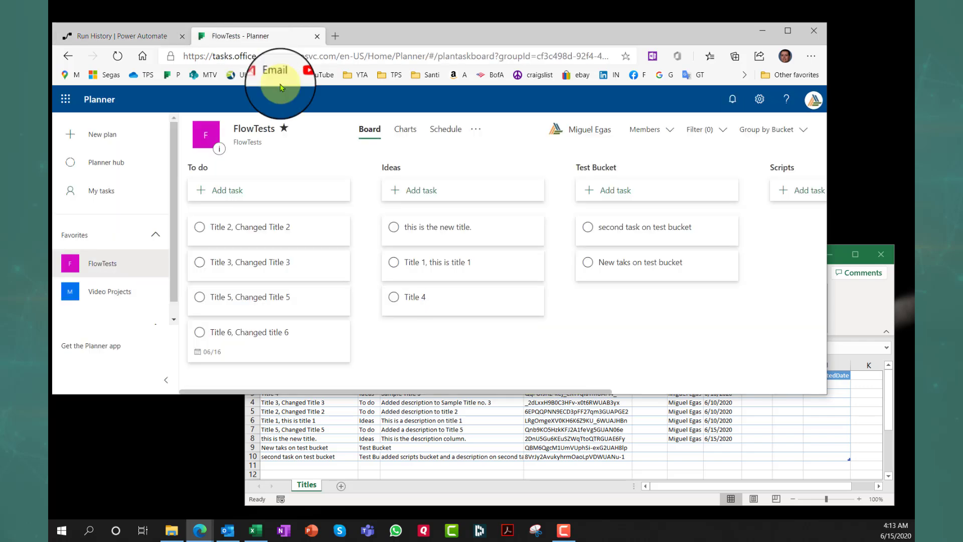
pyautogui.click(410, 197)
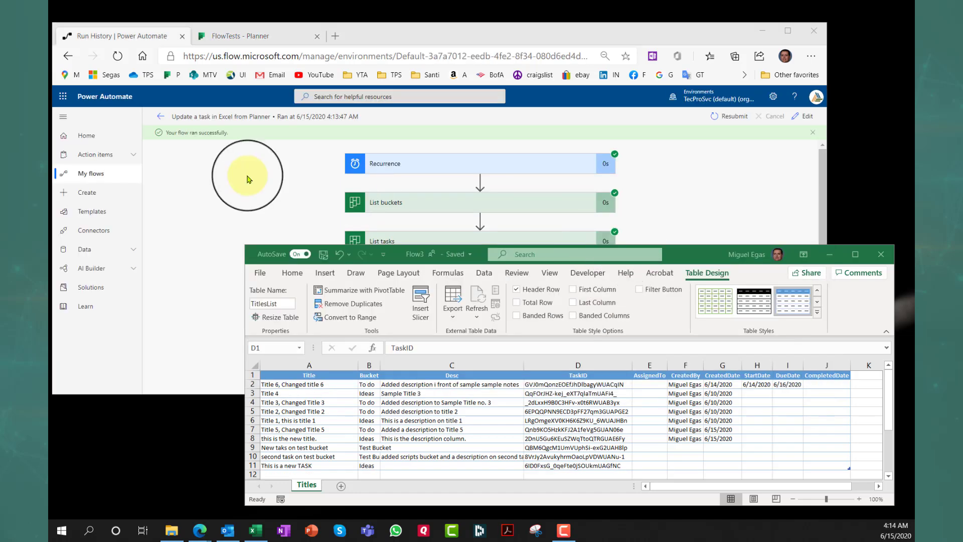
# - In the flow run made after adding the task, expand Iterate bucket, Iterate tasks and Condition to examine their iterations and result
pyautogui.click(248, 183)
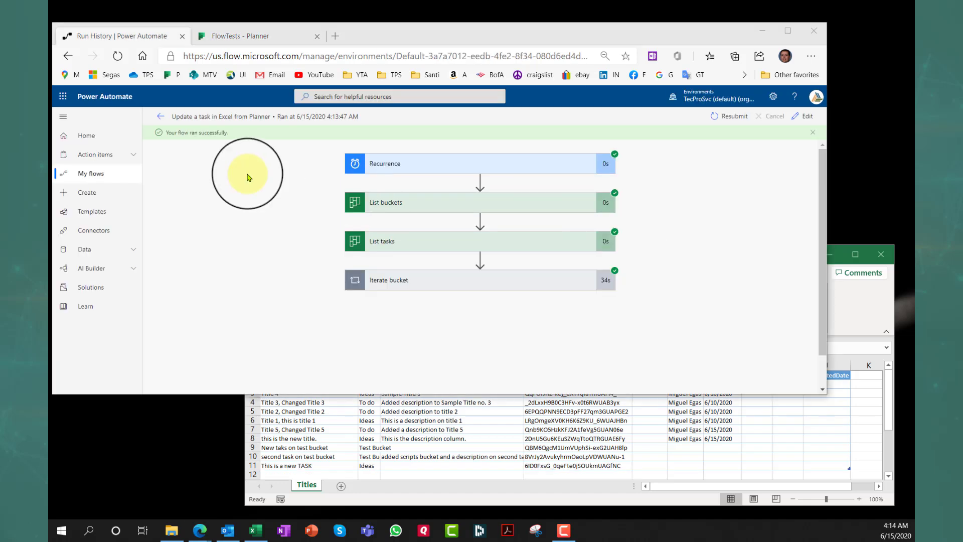
pyautogui.click(411, 287)
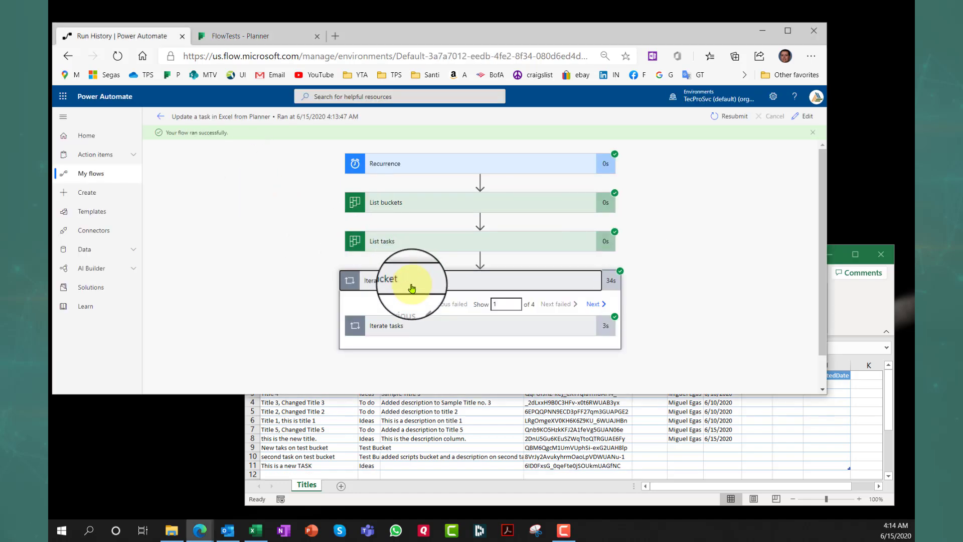
pyautogui.click(431, 330)
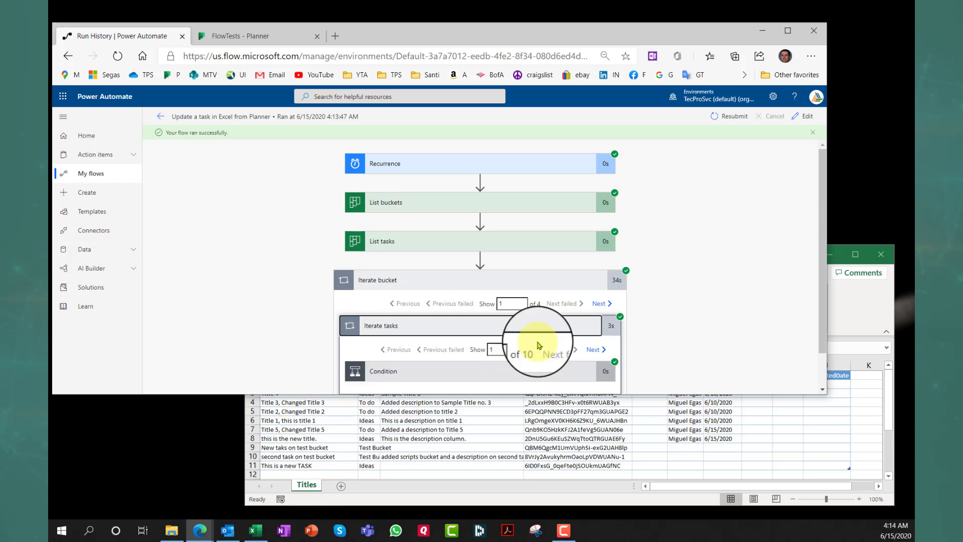
pyautogui.click(552, 335)
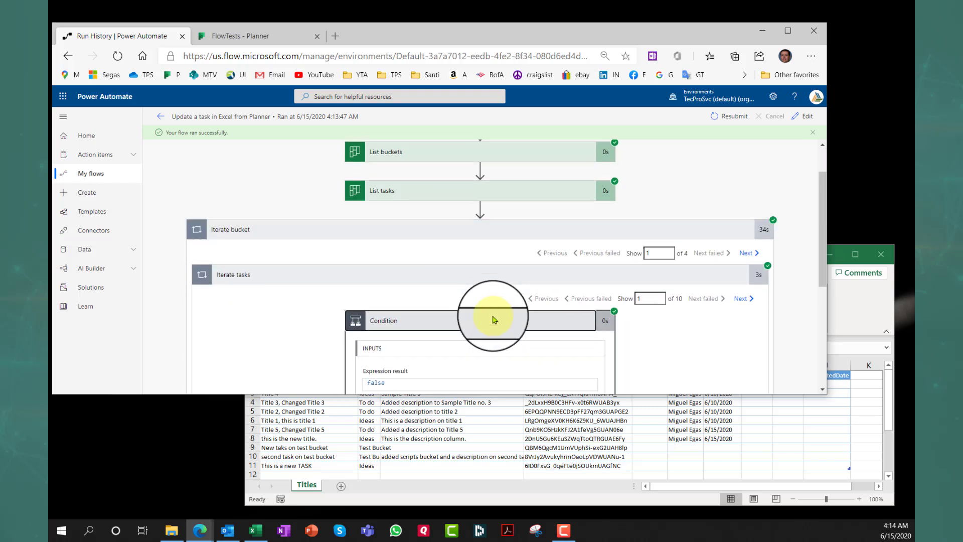
pyautogui.scroll(3, 434, 221)
pyautogui.scroll(-2, 434, 221)
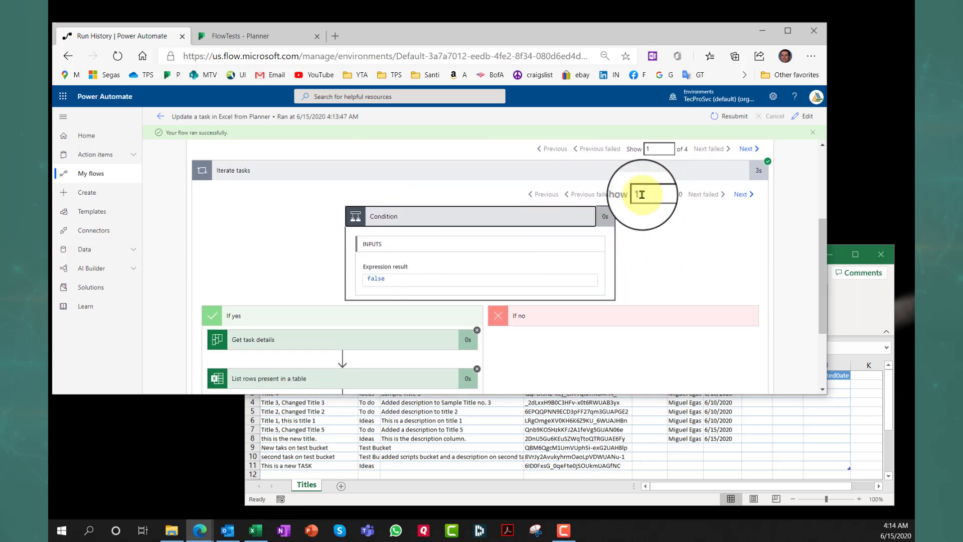
# - Compare the Planner board with the last rows of the Excel table, checking the entry for "This is a new TASK"
pyautogui.click(228, 35)
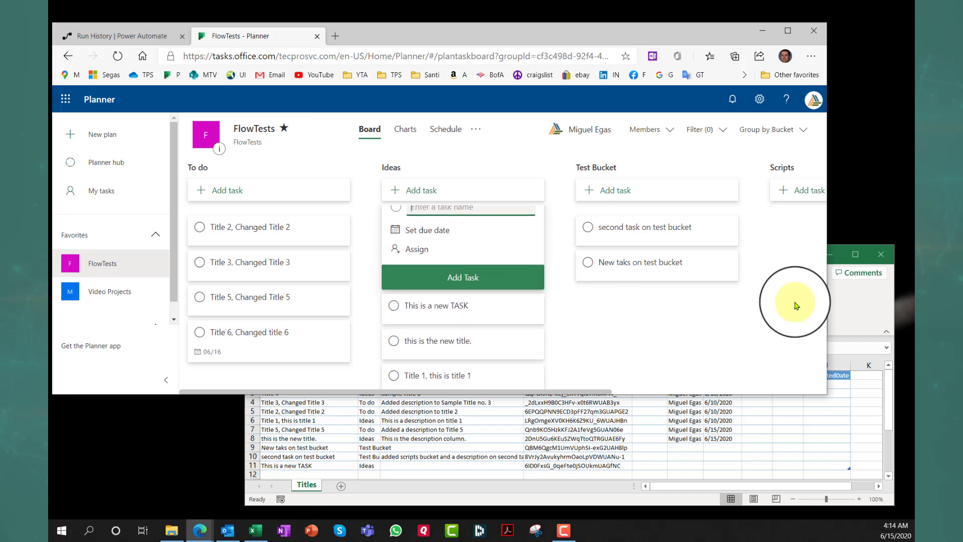
pyautogui.click(845, 306)
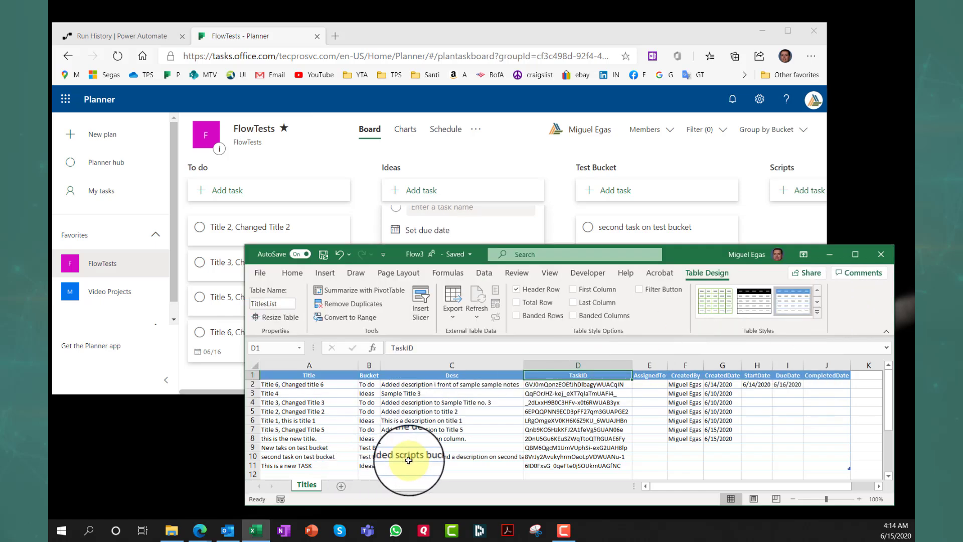
pyautogui.scroll(-1, 399, 454)
pyautogui.click(287, 420)
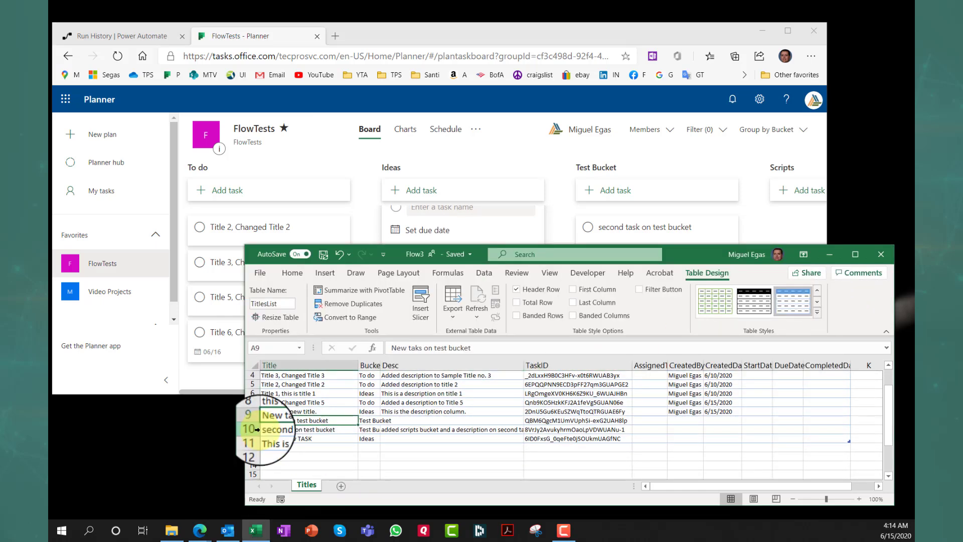
pyautogui.click(398, 421)
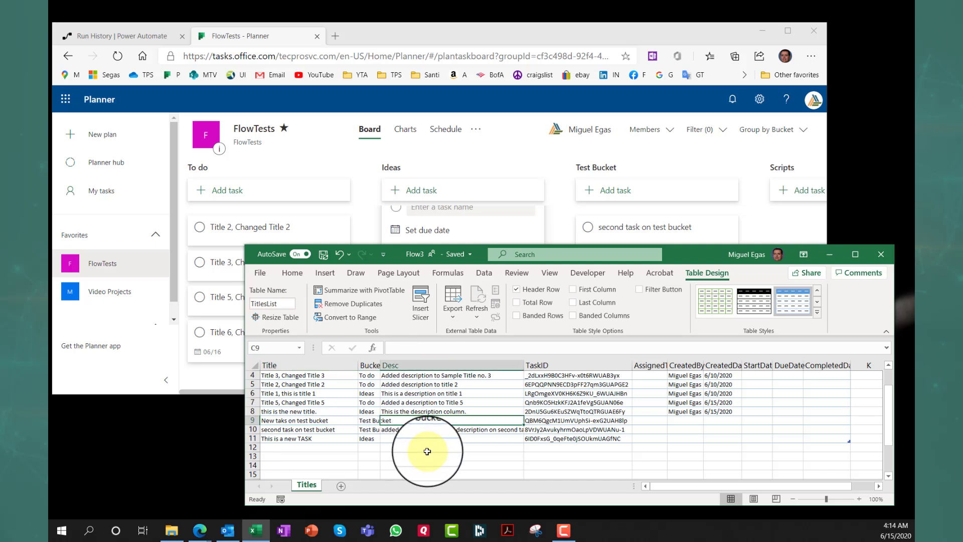
pyautogui.click(346, 439)
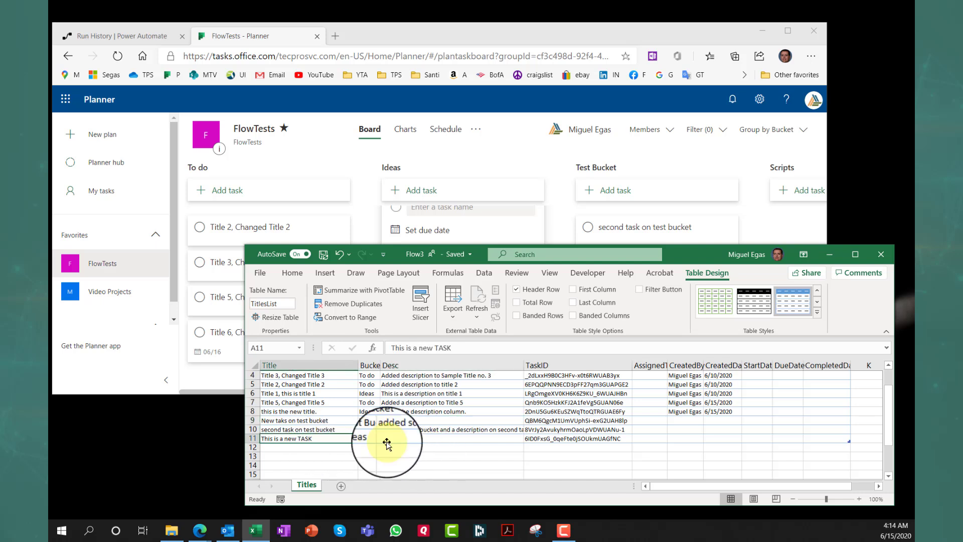
# - In Planner, rename the task "This is a new TASK" as "Changing the NEW task Title to demo how flow works."
pyautogui.click(494, 155)
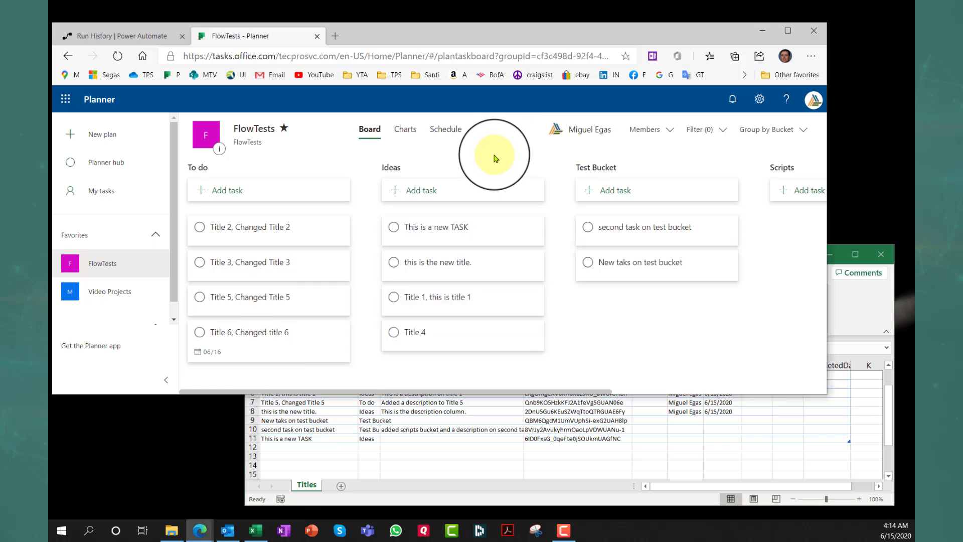
pyautogui.click(483, 228)
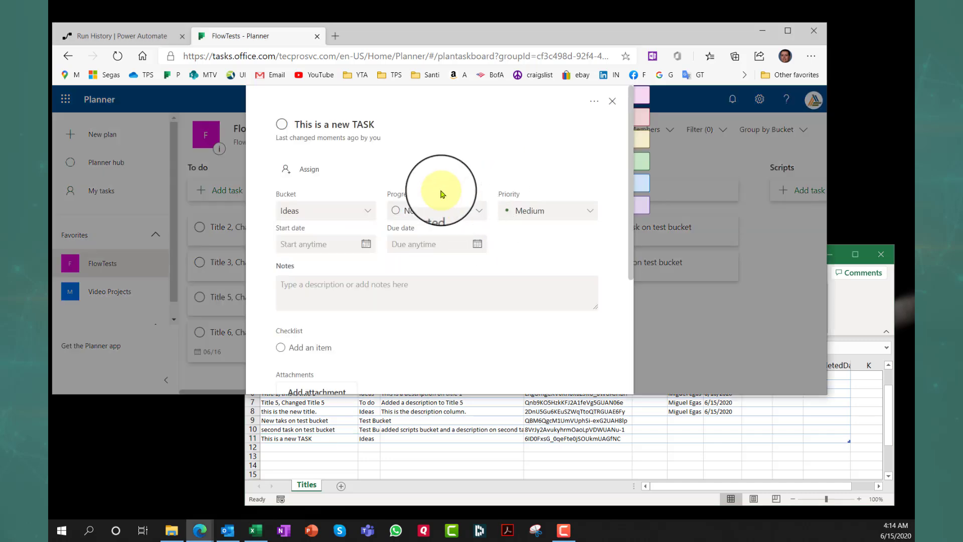
pyautogui.moveTo(407, 124); pyautogui.dragTo(273, 128)
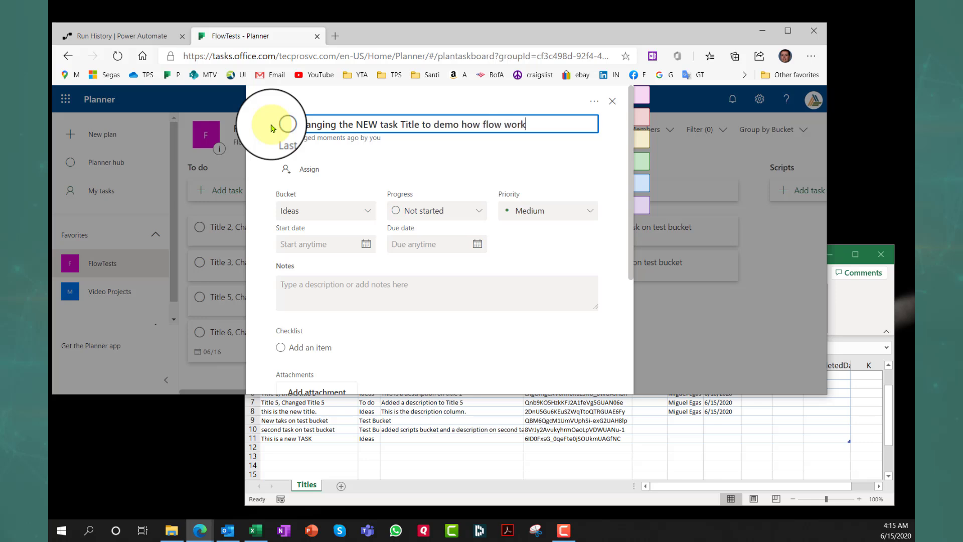
pyautogui.click(610, 107)
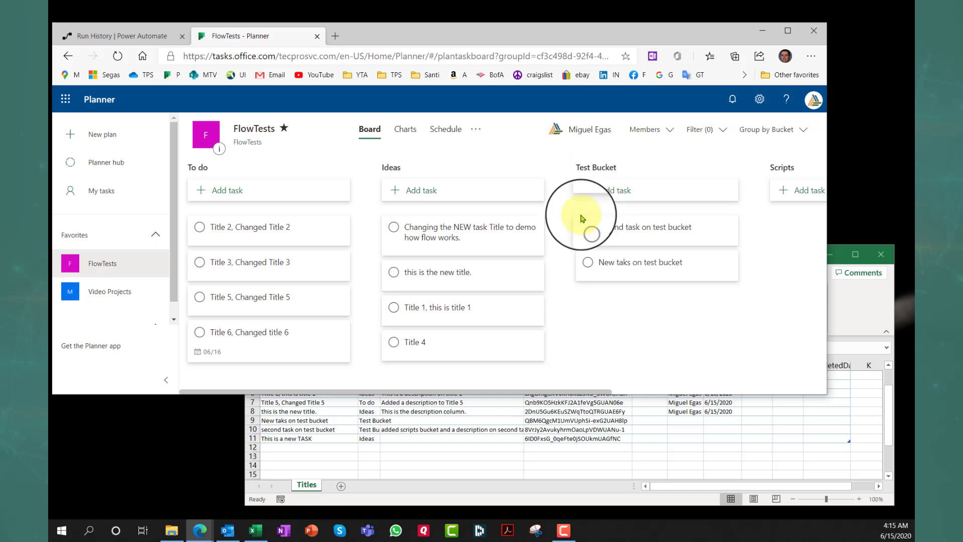
# - Bring up the flow's run history, locate the renamed task in the Excel table and auto-fit the Title column to its contents
pyautogui.click(308, 445)
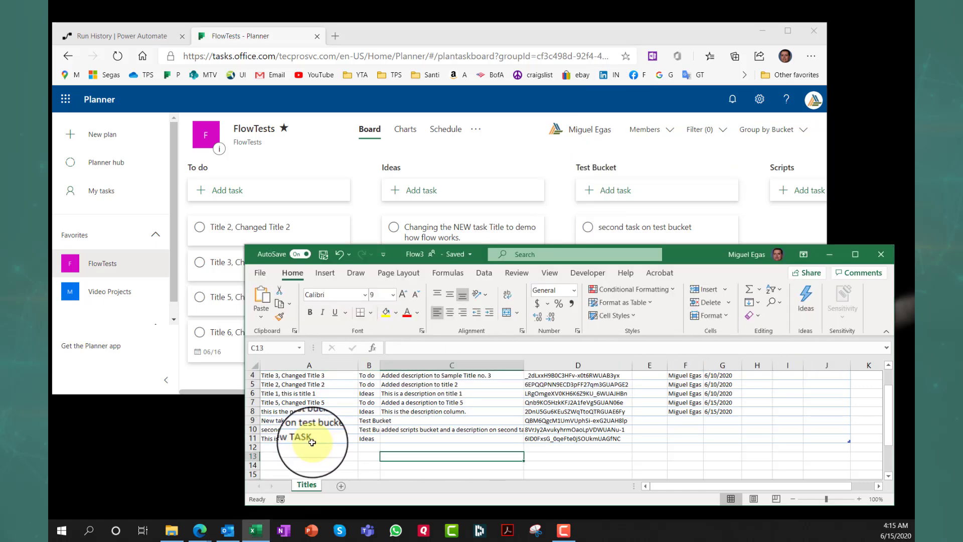
pyautogui.click(151, 39)
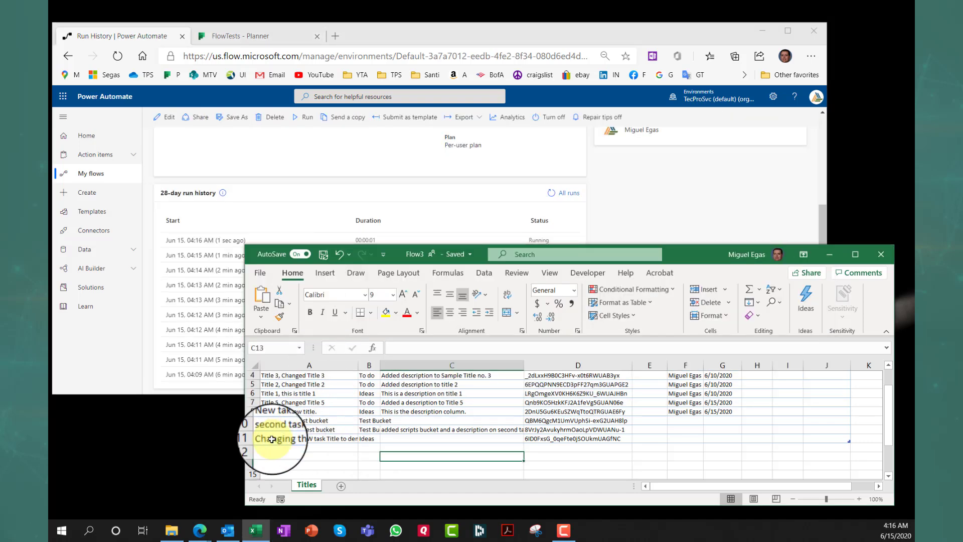
pyautogui.click(319, 438)
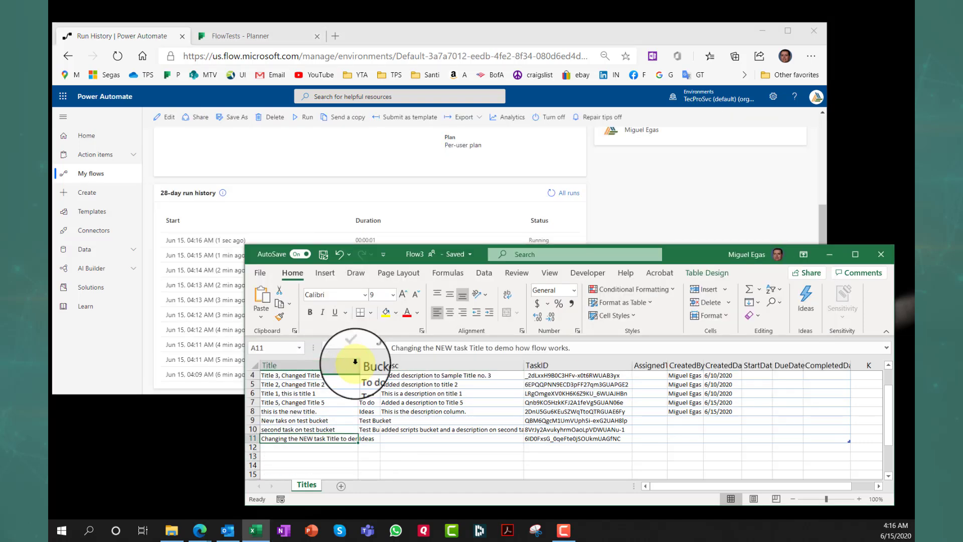
pyautogui.doubleClick(357, 363)
pyautogui.click(366, 464)
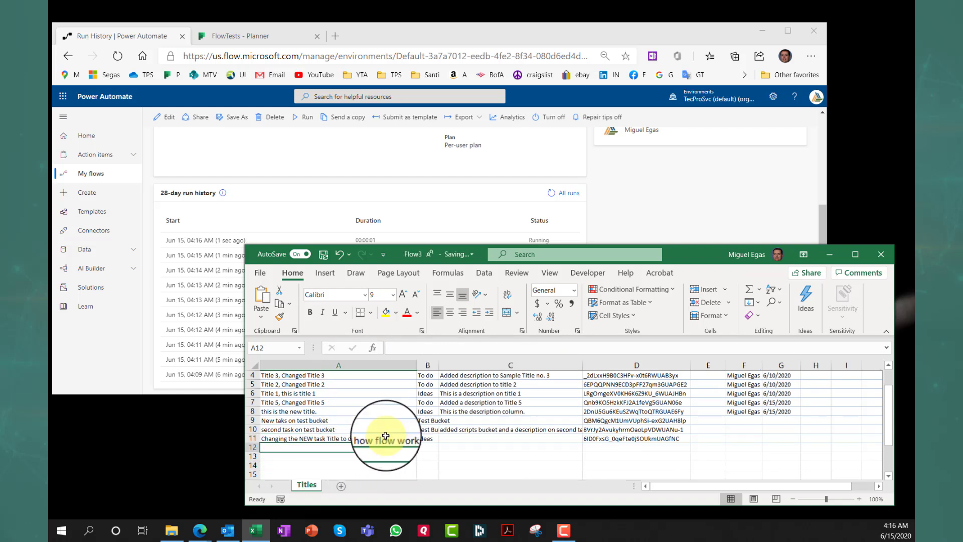
# - Examine the Excel table from its headers to its last row, reviewing the titles, buckets, descriptions, task IDs and date columns
pyautogui.scroll(-2, 354, 426)
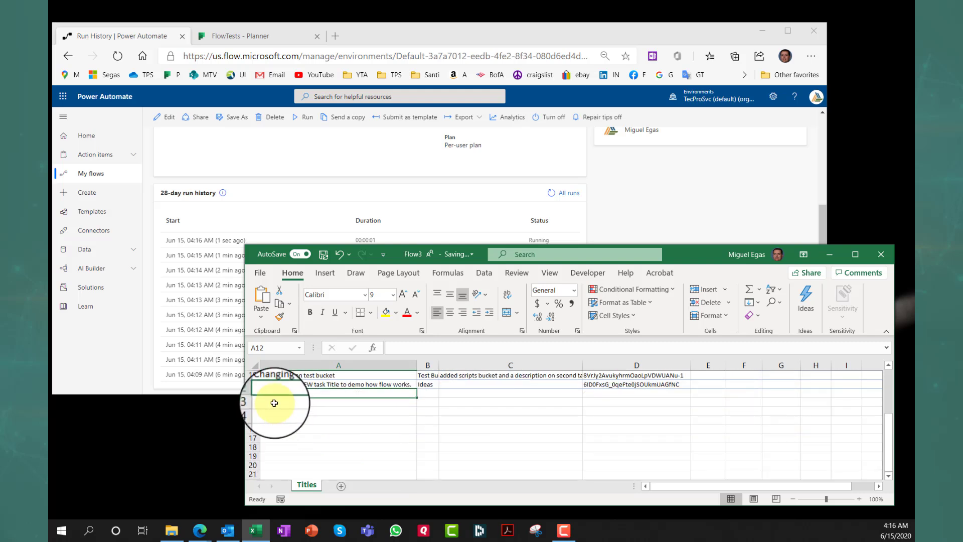
pyautogui.scroll(3, 577, 411)
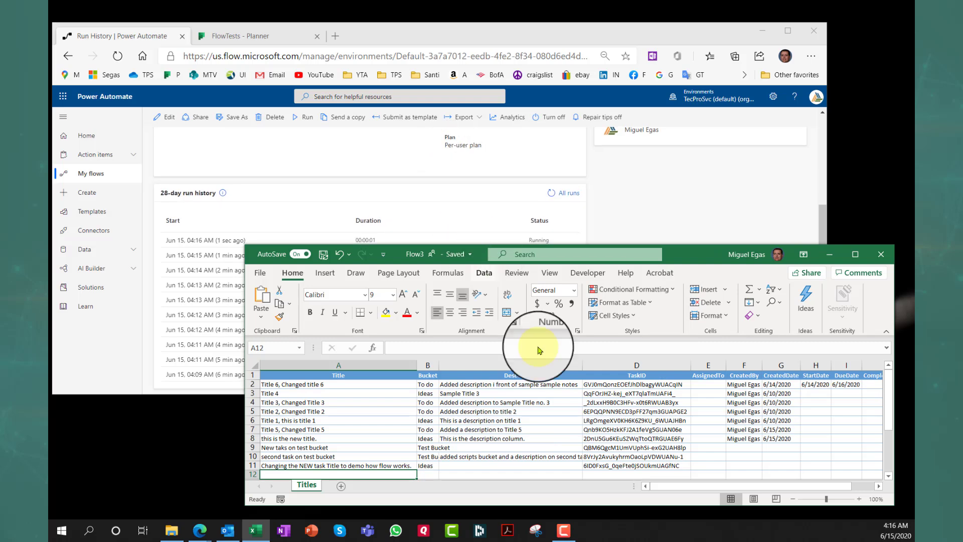
pyautogui.scroll(-3, 646, 452)
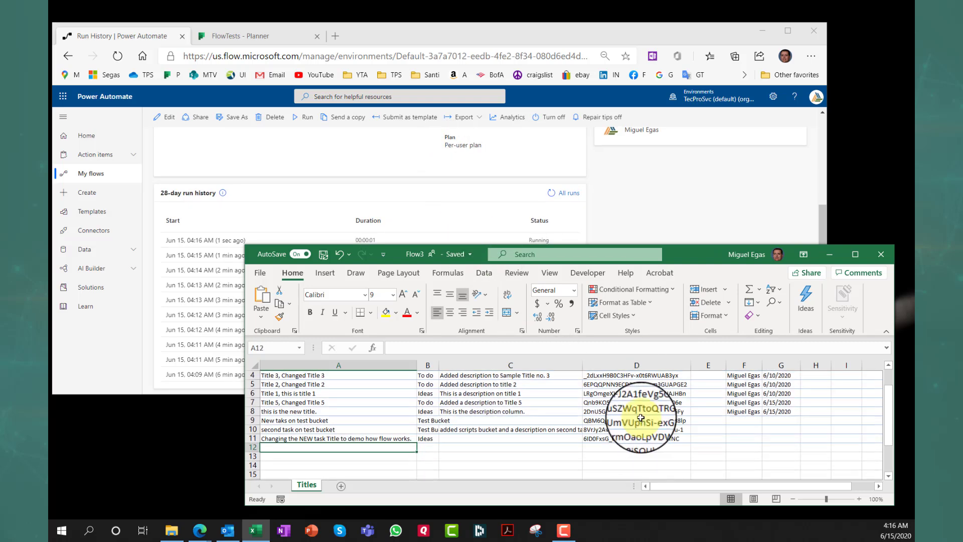
pyautogui.scroll(3, 628, 406)
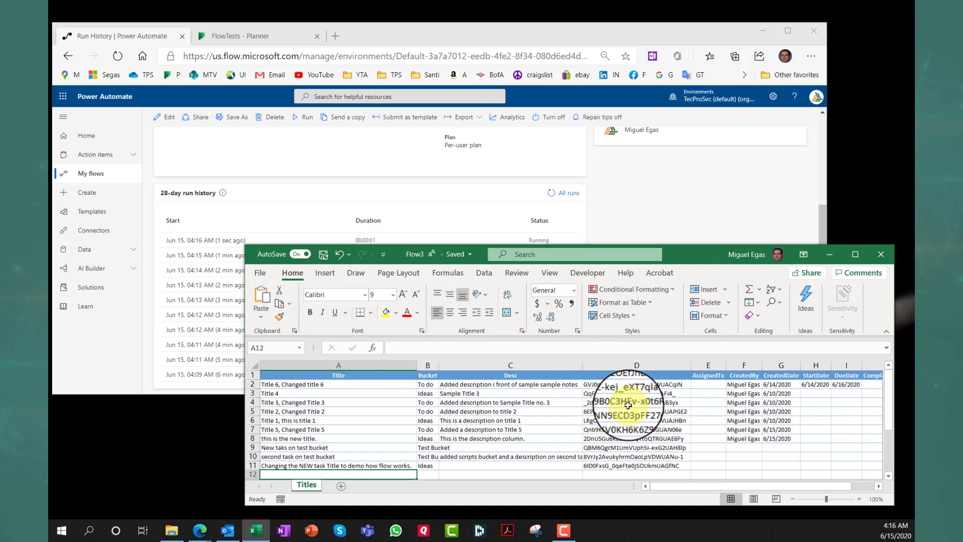
pyautogui.scroll(-2, 628, 405)
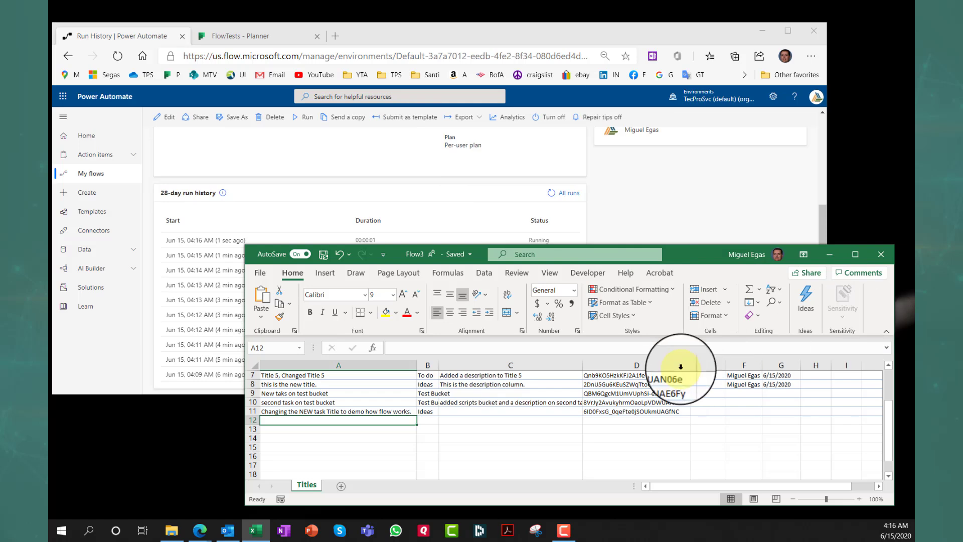
pyautogui.scroll(2, 457, 435)
pyautogui.scroll(-2, 457, 436)
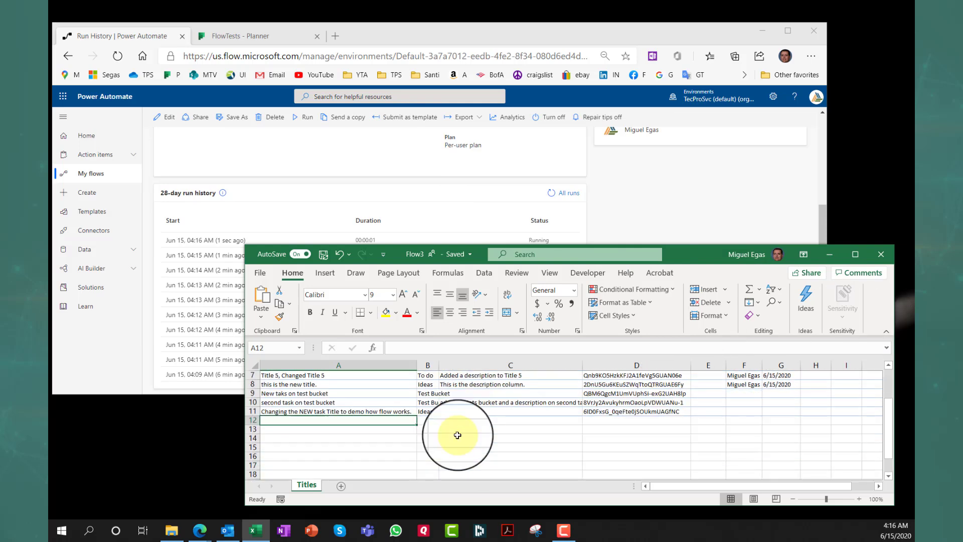
pyautogui.scroll(2, 607, 417)
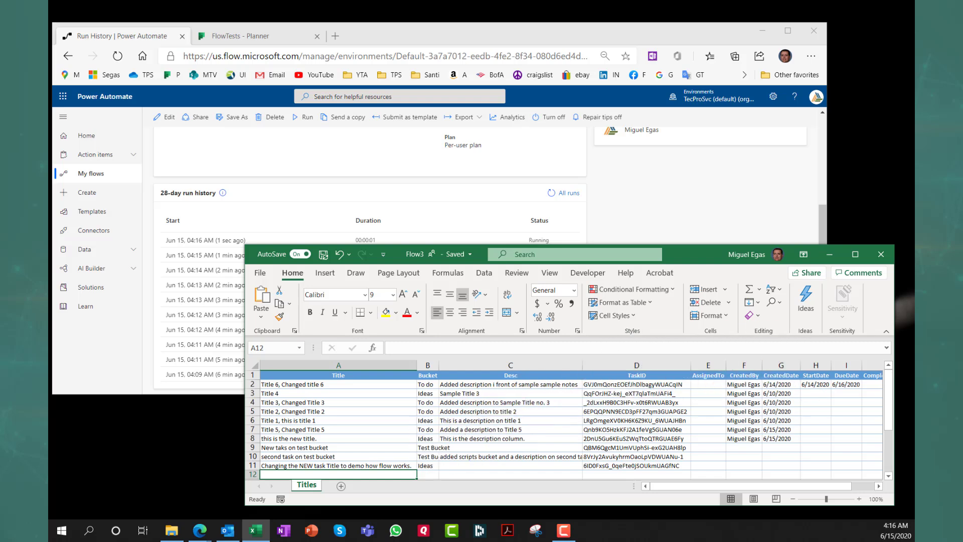
pyautogui.scroll(-2, 396, 441)
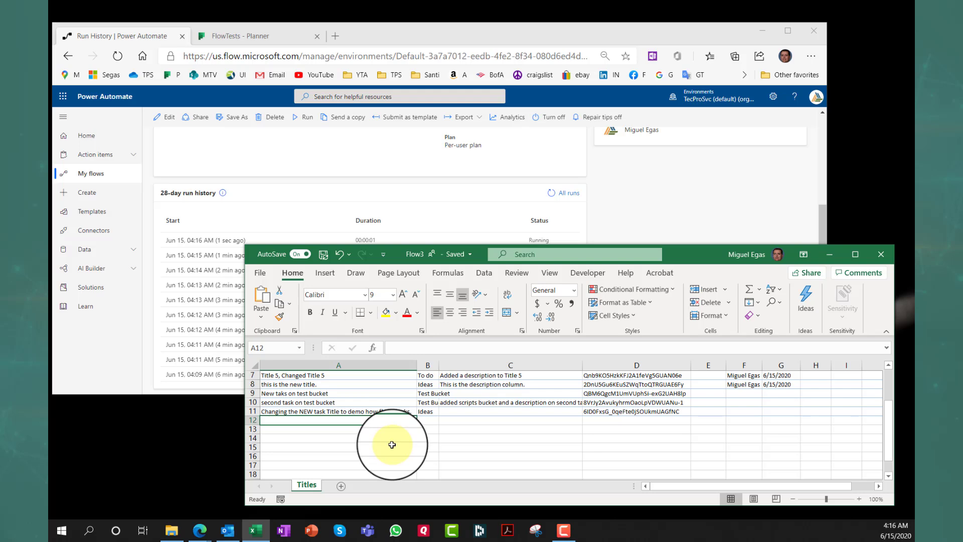
pyautogui.scroll(1, 747, 418)
pyautogui.scroll(2, 747, 419)
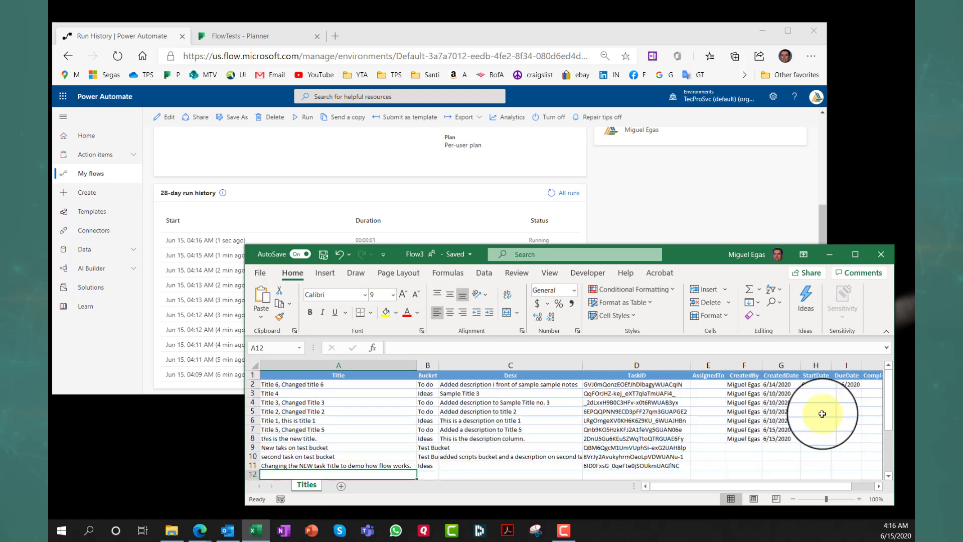
pyautogui.scroll(-1, 408, 449)
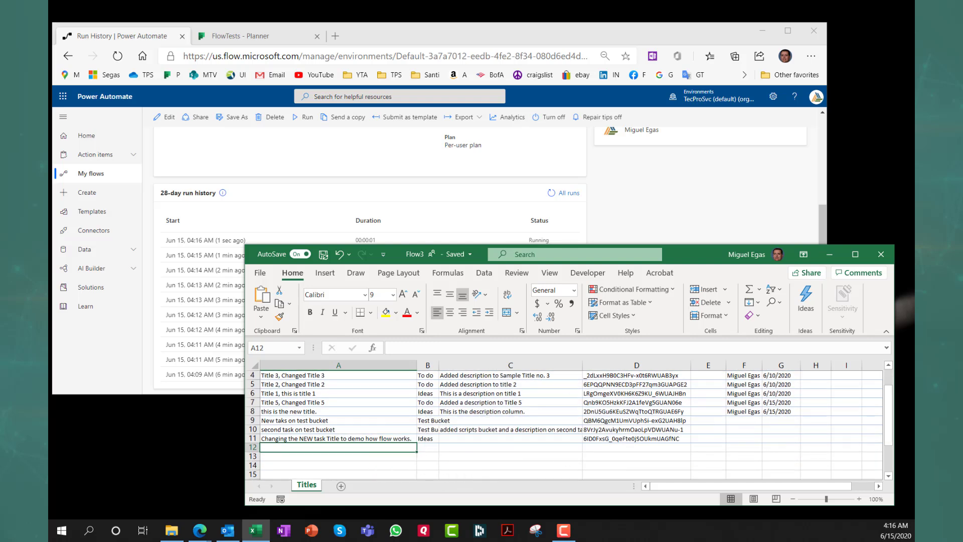